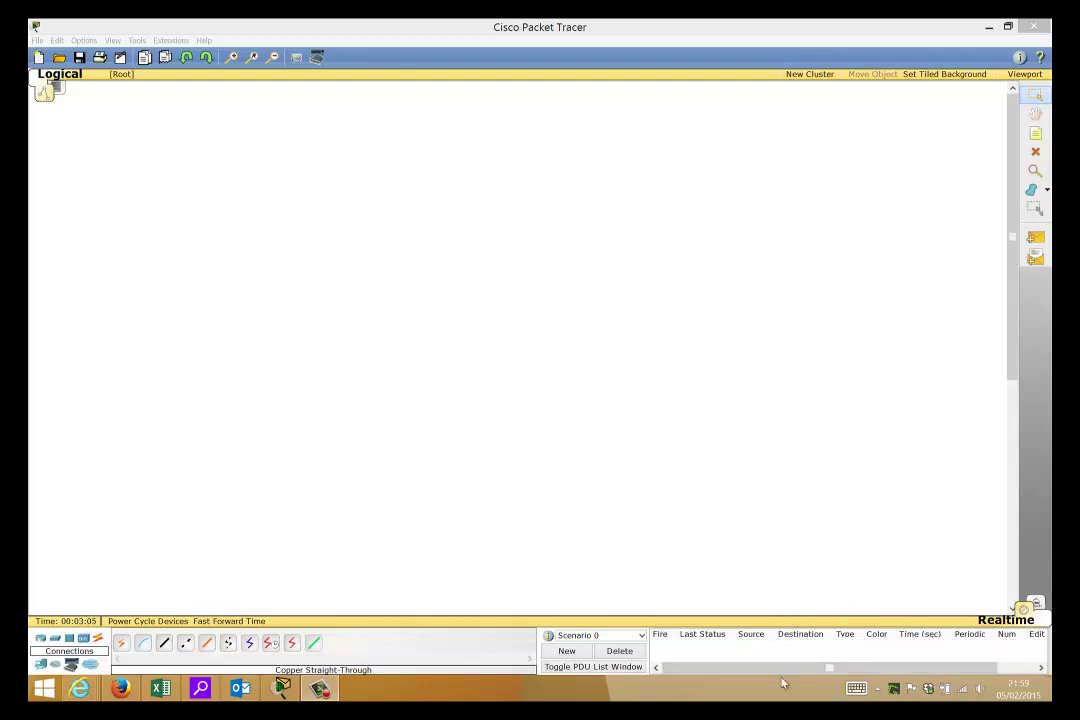
# - Place a 2960-24TT switch in the centre and a 2811 router to its right
pyautogui.click(56, 640)
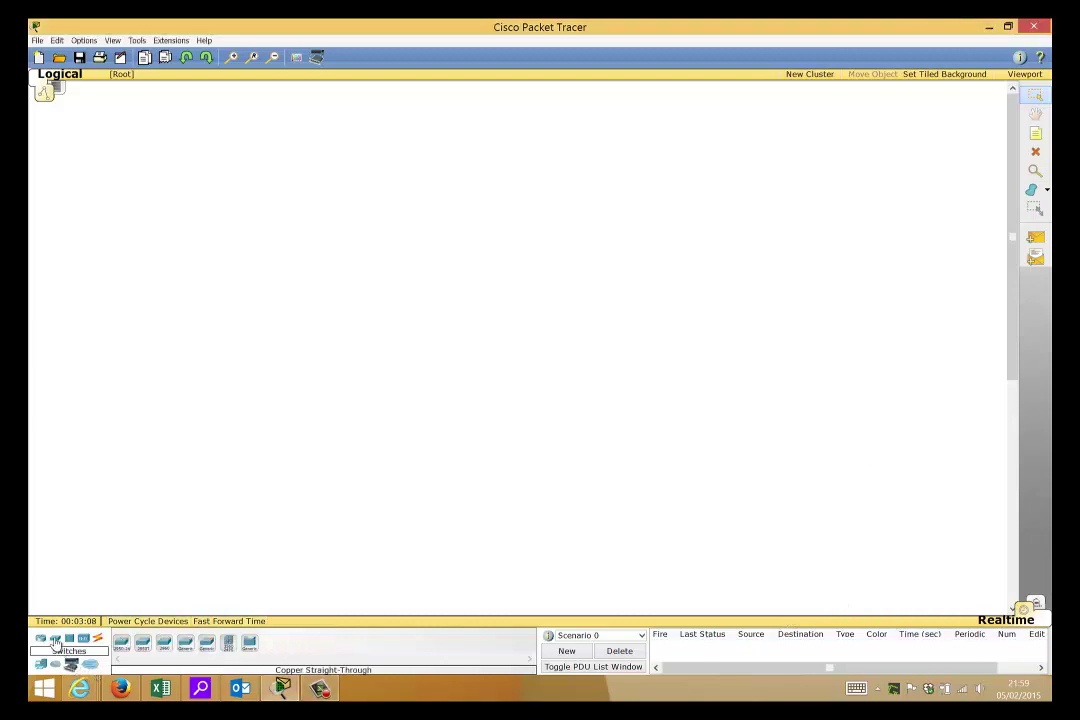
pyautogui.click(164, 642)
pyautogui.click(438, 302)
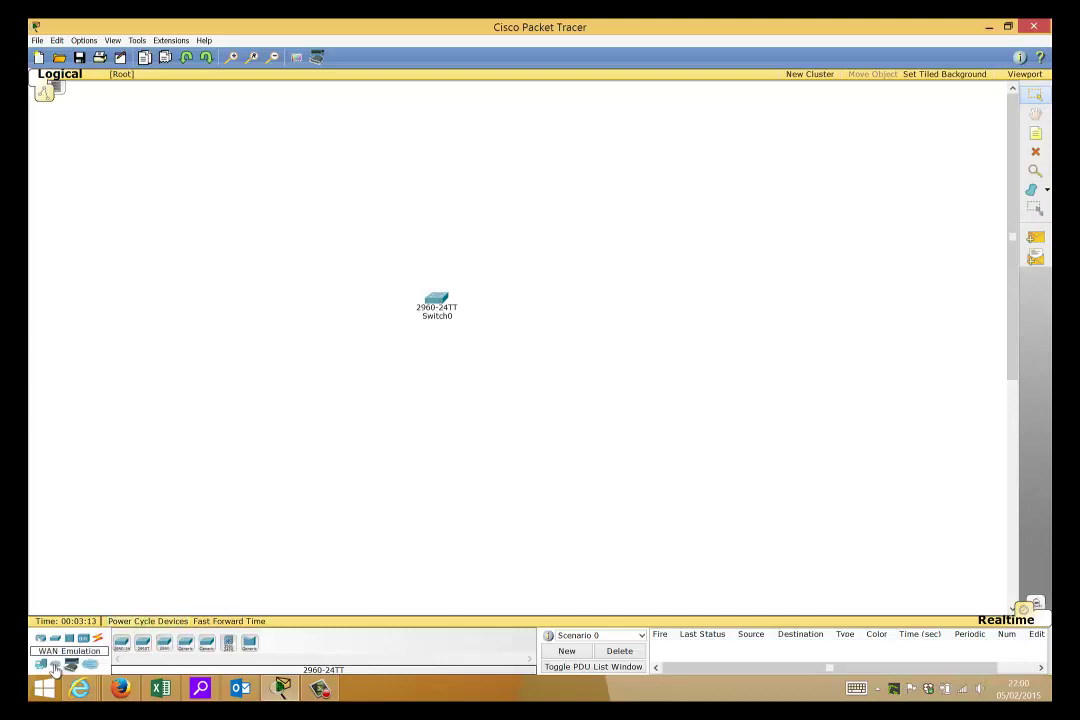
pyautogui.click(40, 637)
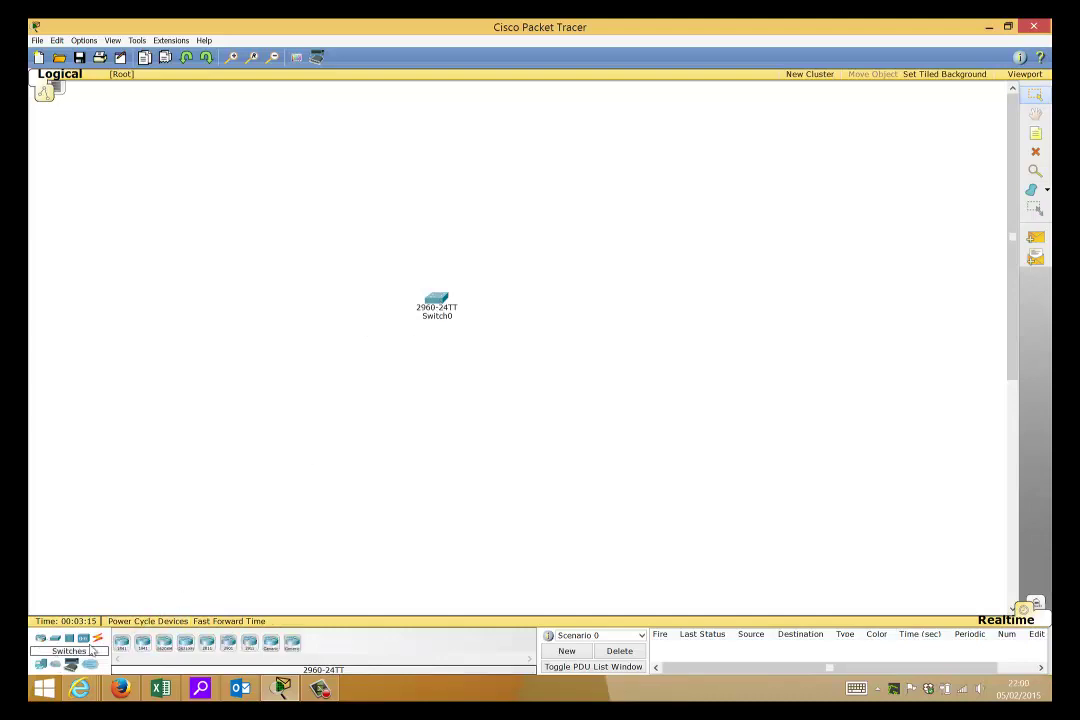
pyautogui.click(207, 648)
pyautogui.click(643, 296)
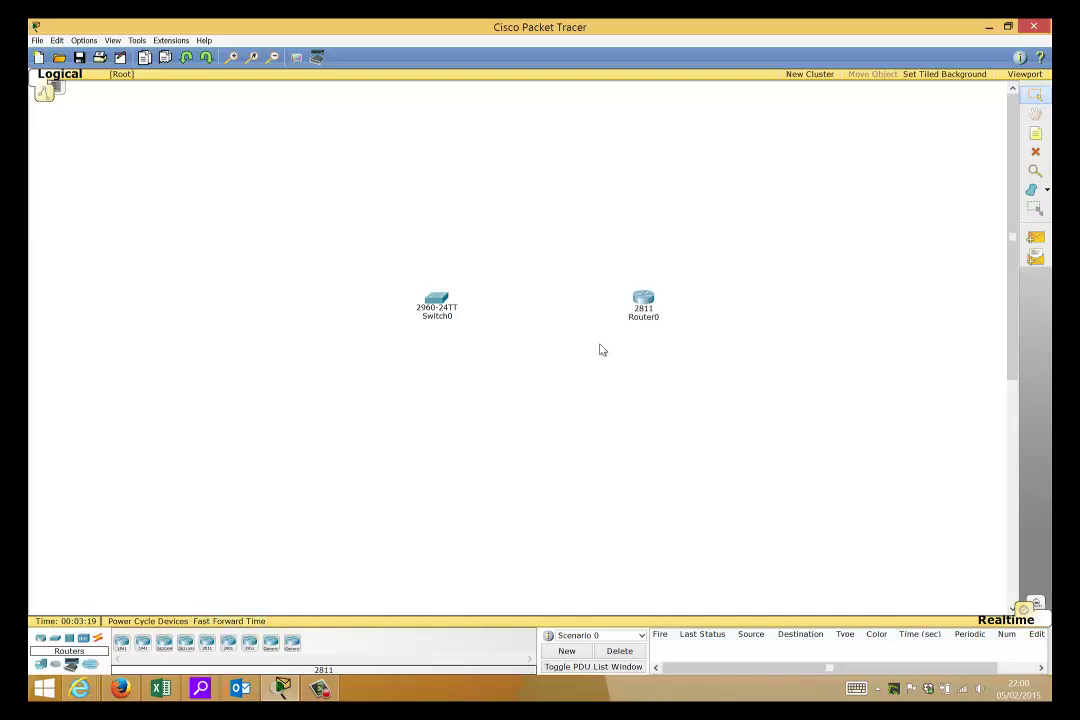
# - Place three Laptop-PT laptops stacked to the left of the switch
pyautogui.click(42, 665)
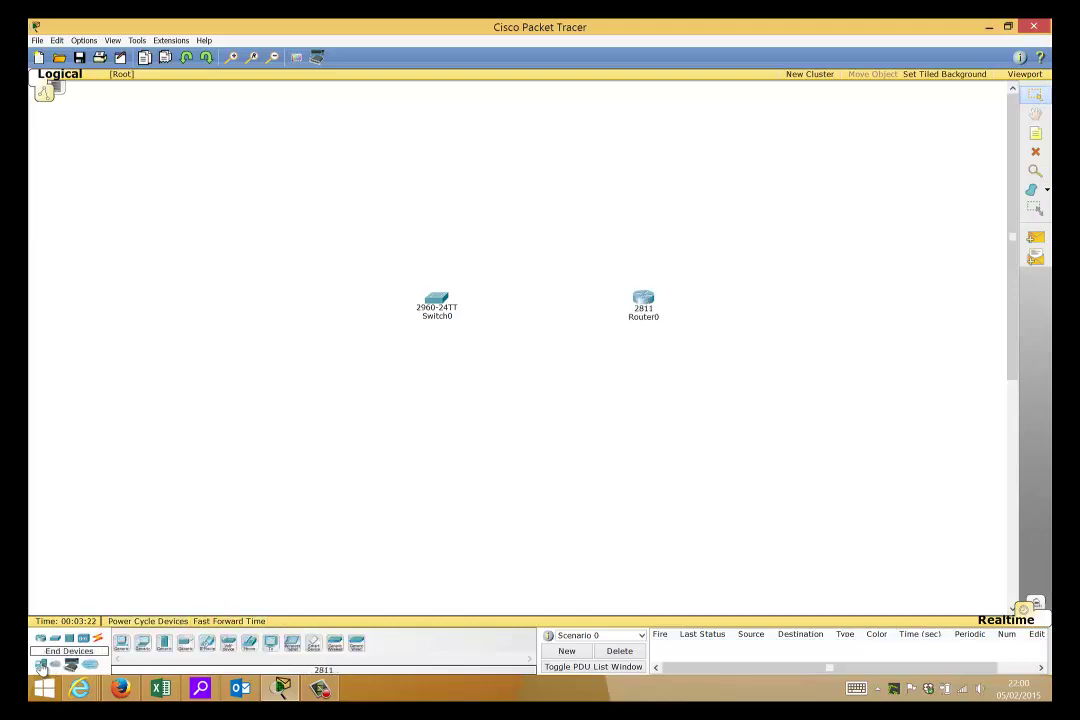
pyautogui.click(142, 648)
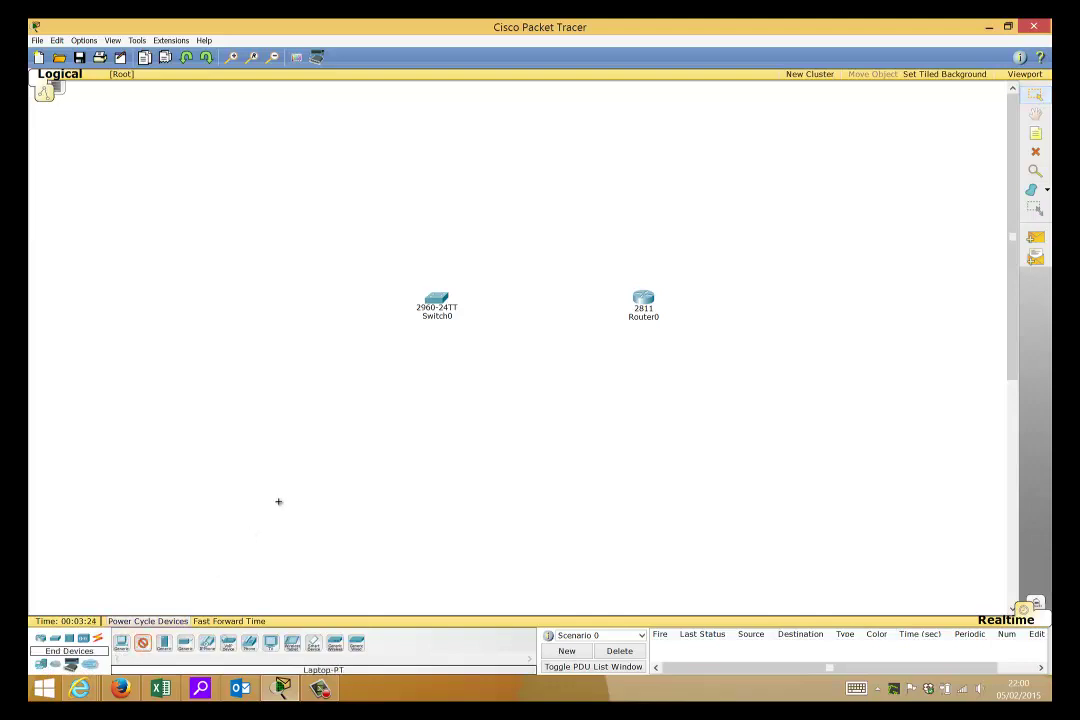
pyautogui.click(285, 427)
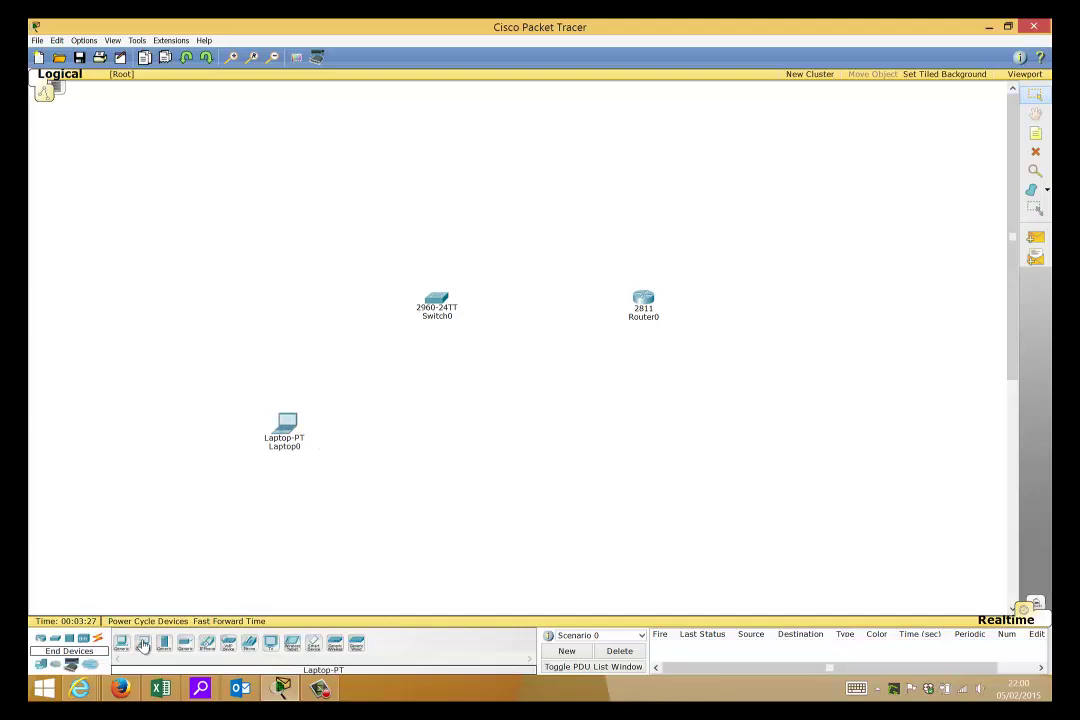
pyautogui.click(280, 322)
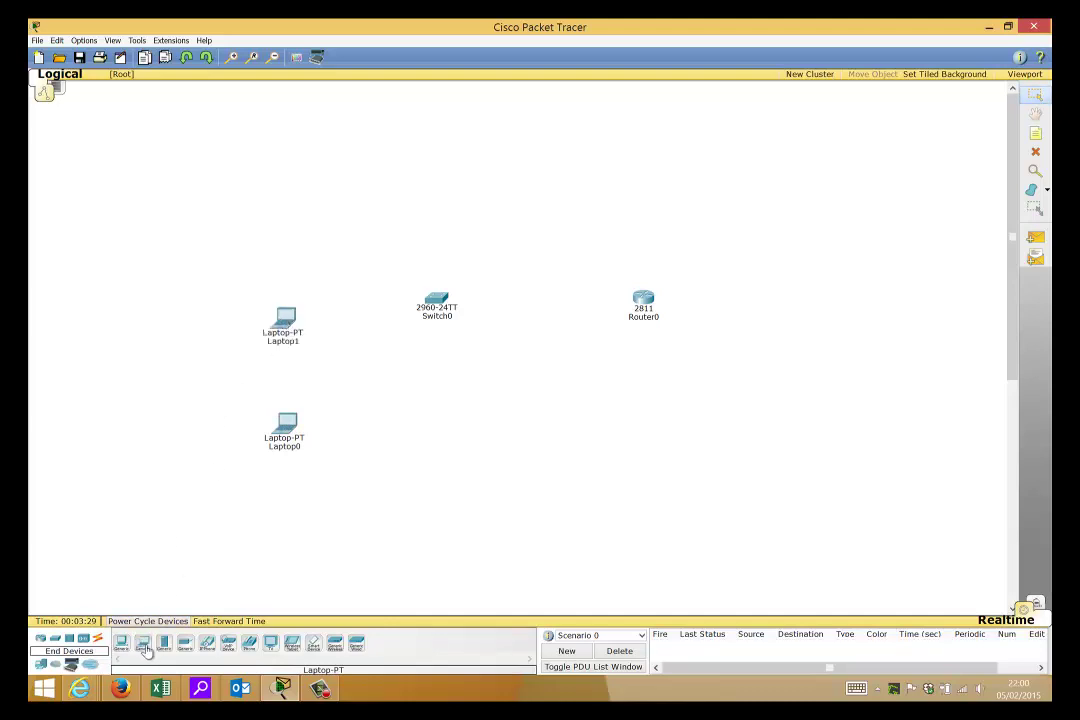
pyautogui.click(279, 207)
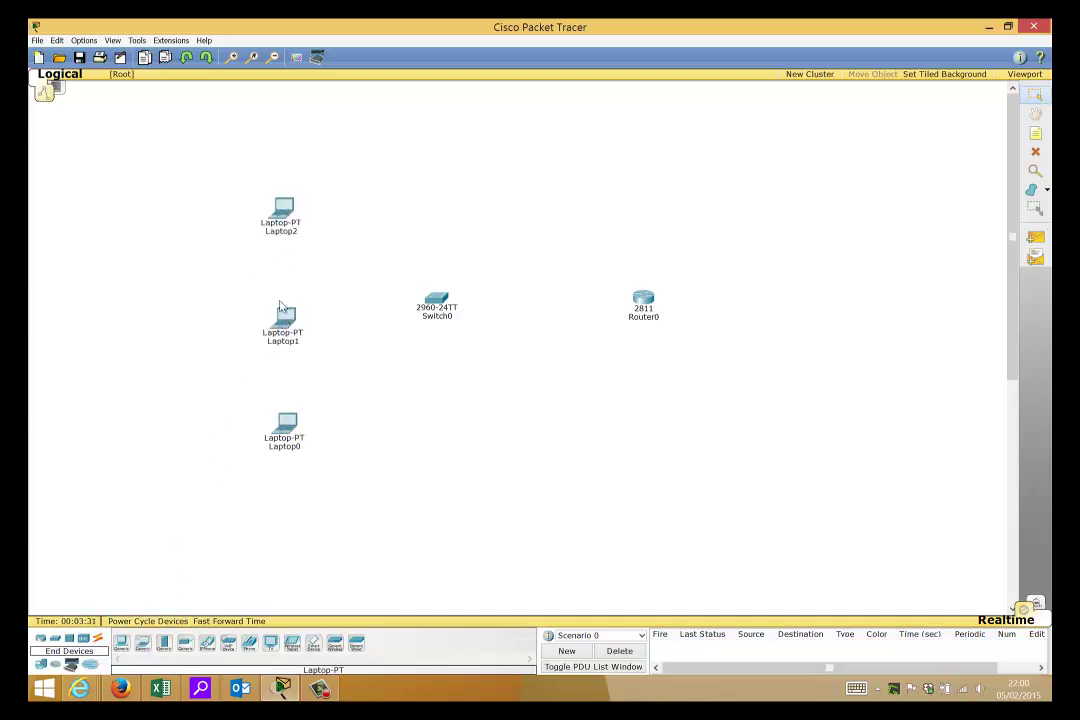
# - Connect Router0 Fa0/0 to Switch0 Fa0/1 with a copper straight-through cable
pyautogui.click(97, 639)
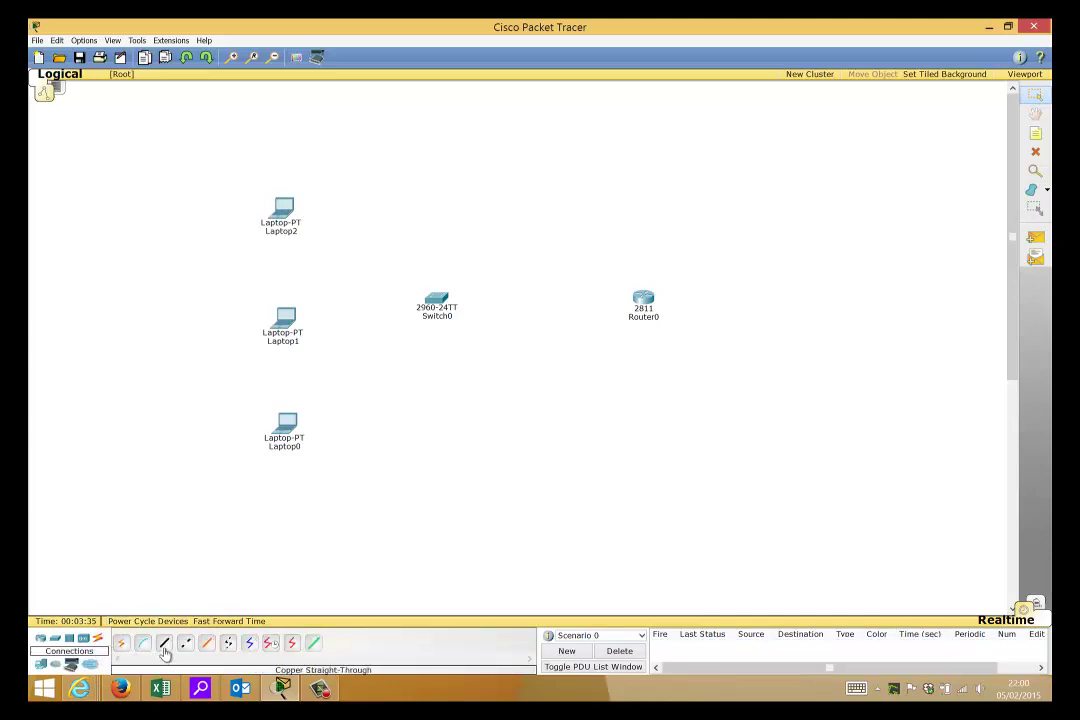
pyautogui.click(164, 642)
pyautogui.click(643, 300)
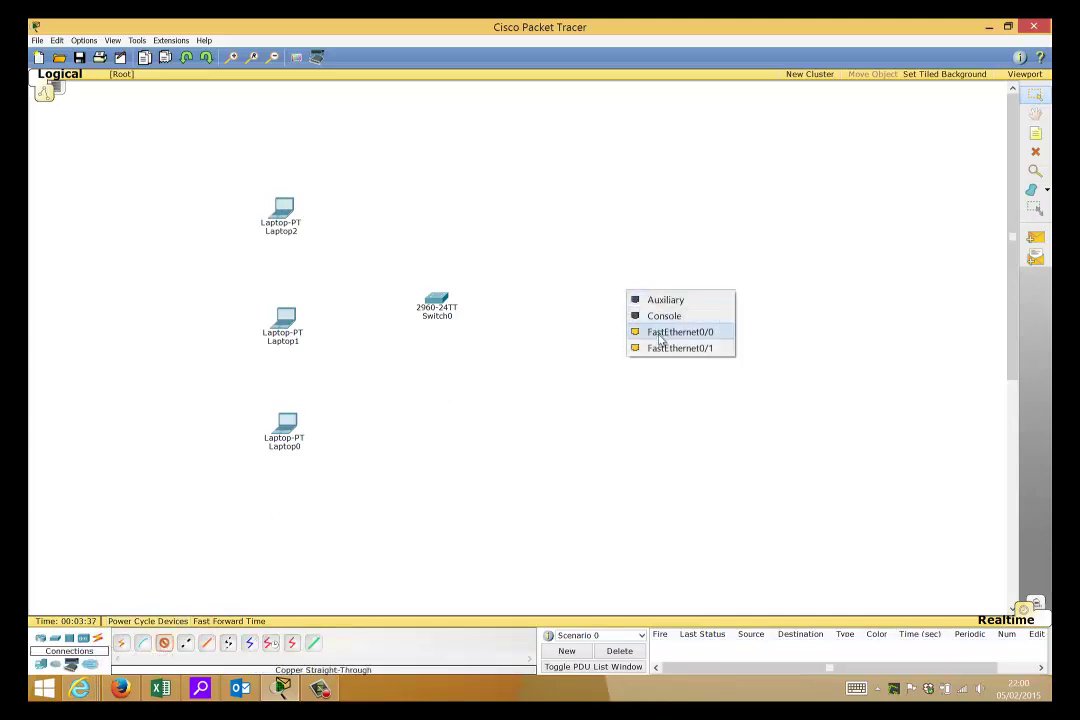
pyautogui.click(660, 332)
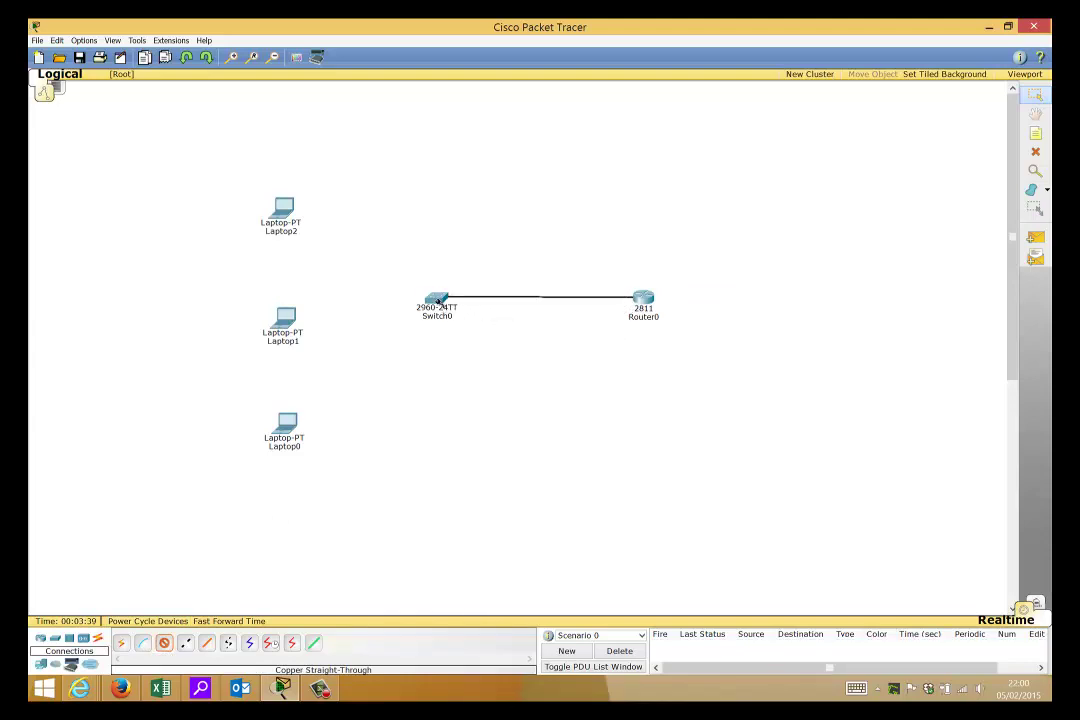
pyautogui.click(437, 298)
pyautogui.click(446, 292)
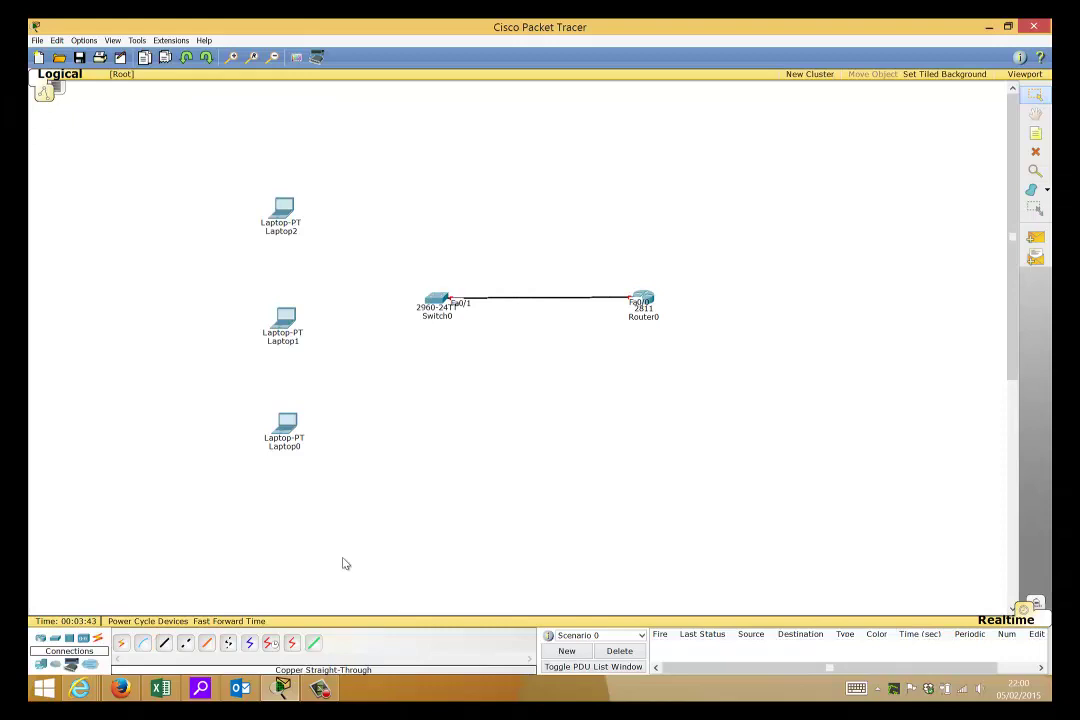
# - Cable Switch0 Fa0/2 to Laptop2 and Fa0/3 to Laptop1 with straight-through copper
pyautogui.click(164, 643)
pyautogui.click(164, 645)
pyautogui.click(437, 298)
pyautogui.click(365, 263)
pyautogui.click(285, 222)
pyautogui.click(285, 222)
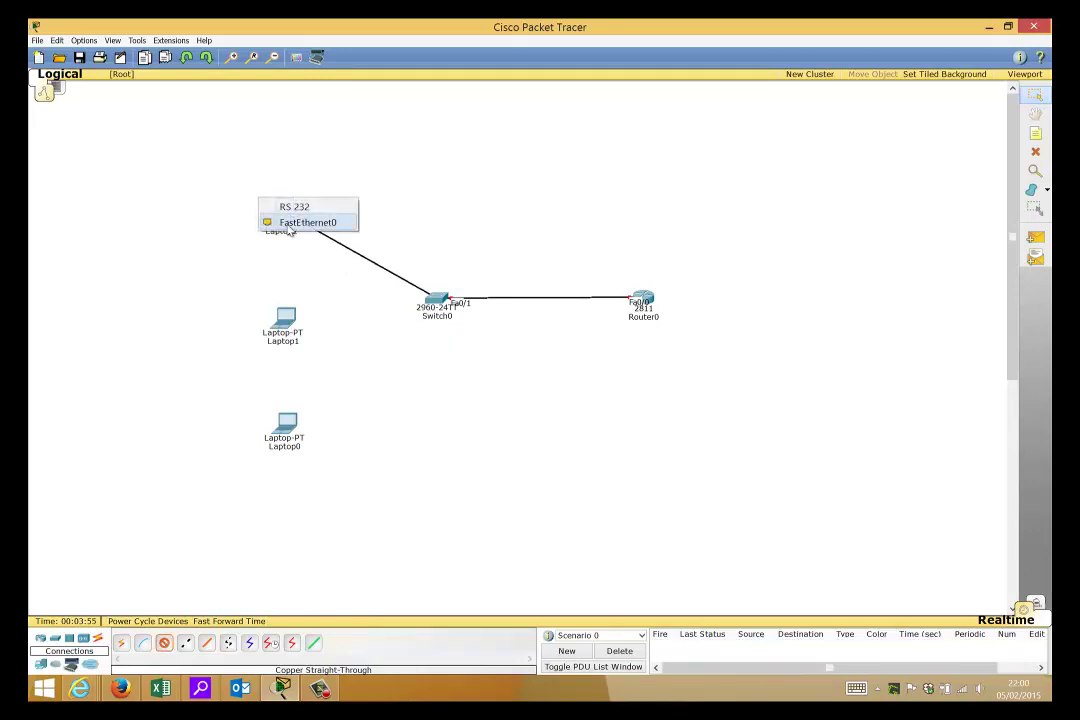
pyautogui.click(285, 224)
pyautogui.click(164, 642)
pyautogui.click(436, 299)
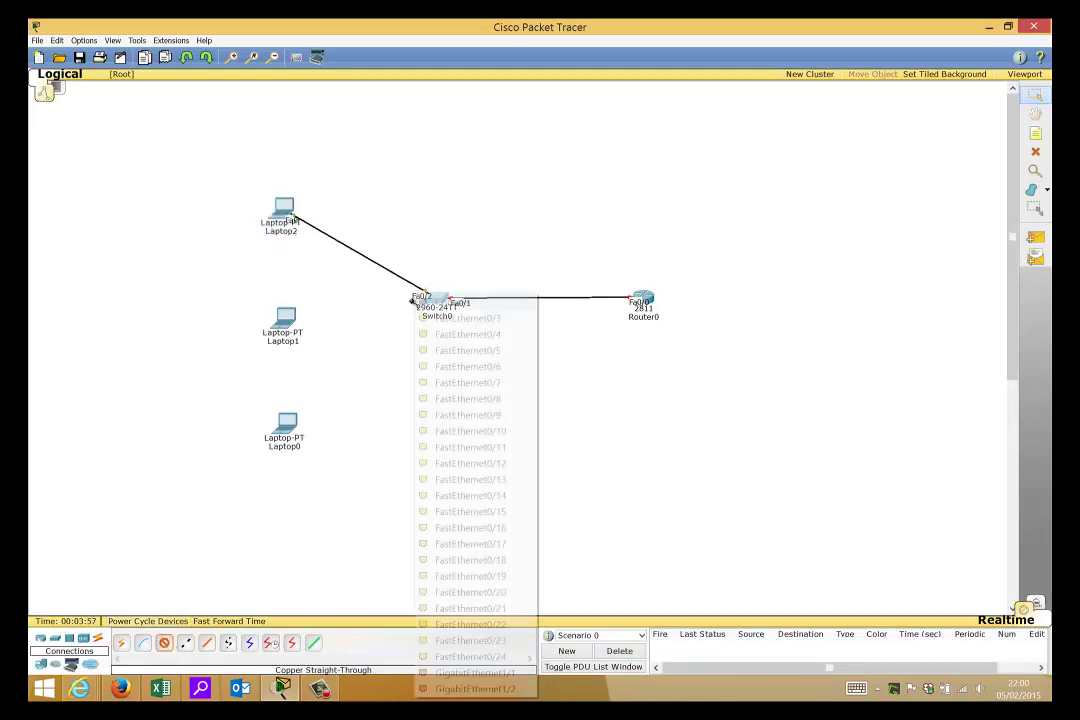
pyautogui.click(436, 318)
pyautogui.click(283, 322)
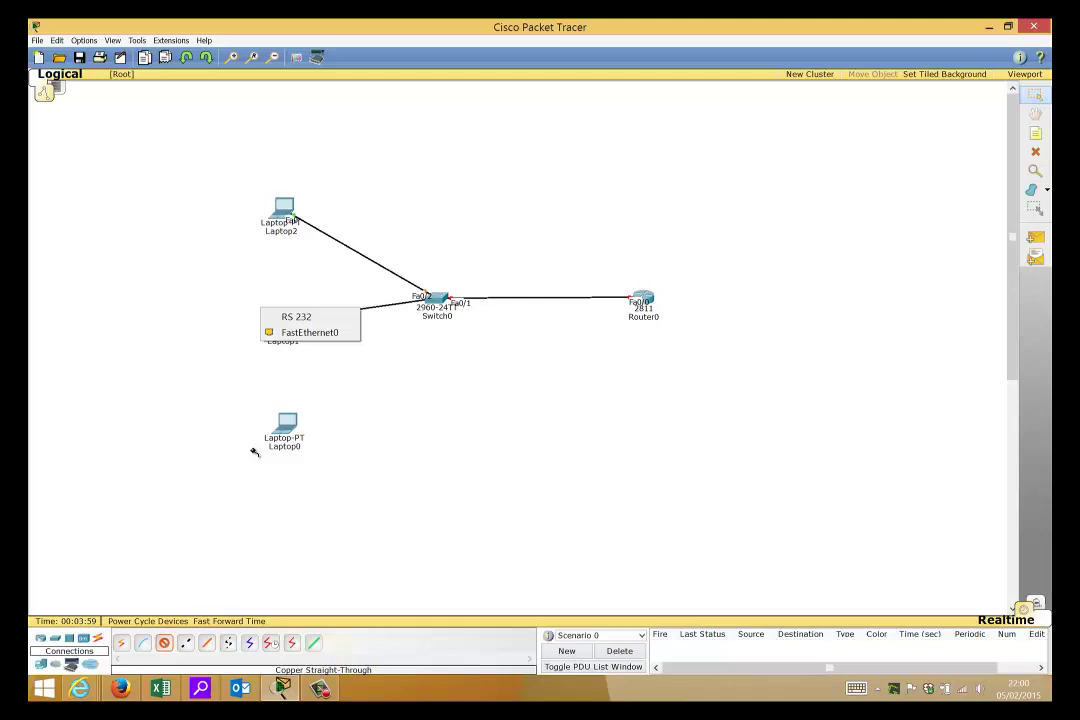
pyautogui.click(290, 332)
# - Cable Switch0 Fa0/4 to Laptop0, then nudge Router0 slightly right
pyautogui.click(164, 642)
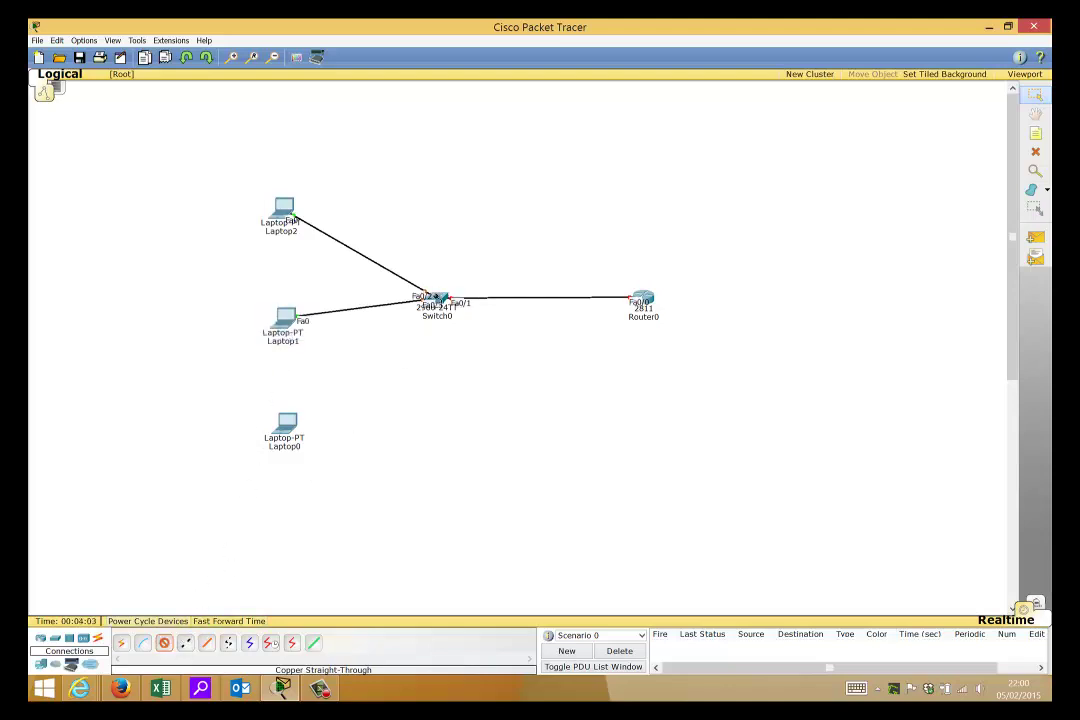
pyautogui.click(418, 296)
pyautogui.click(460, 318)
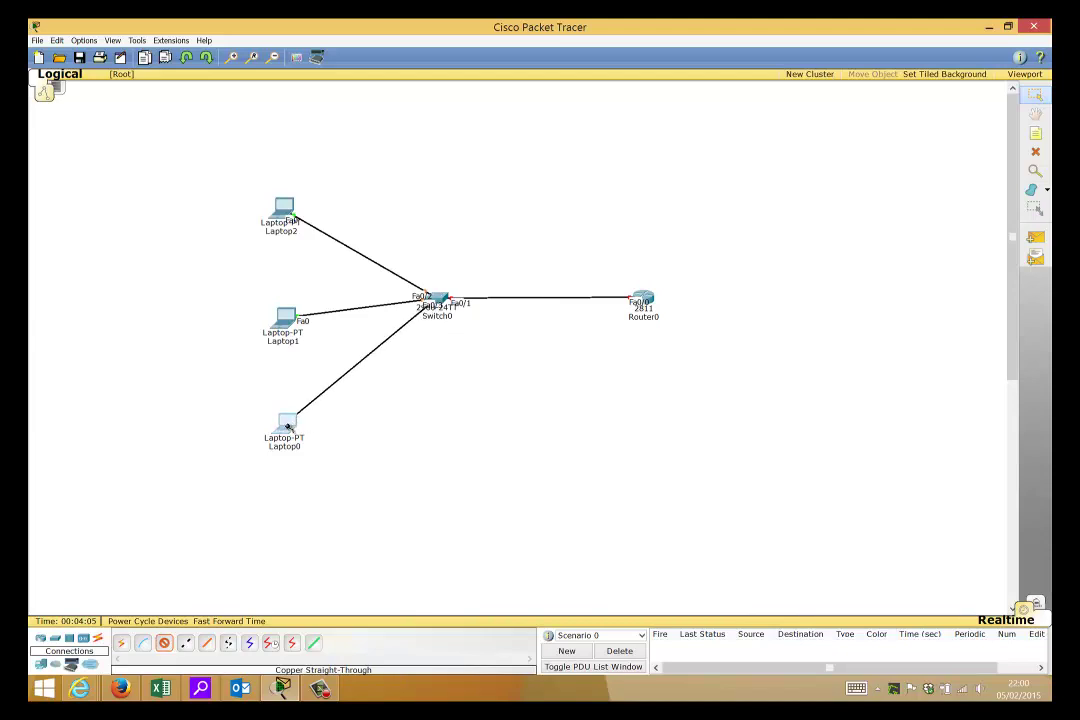
pyautogui.click(287, 425)
pyautogui.click(298, 442)
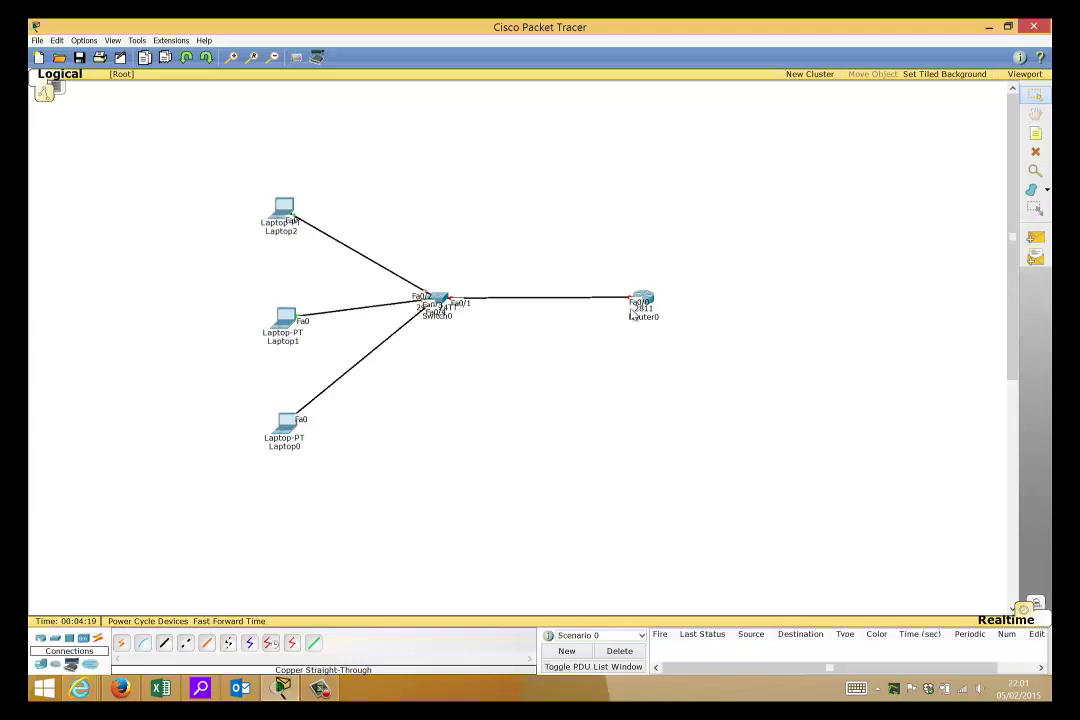
pyautogui.moveTo(645, 301); pyautogui.dragTo(652, 301)
# - Set Laptop2 and Laptop1 to obtain their IP addresses by DHCP
pyautogui.click(285, 208)
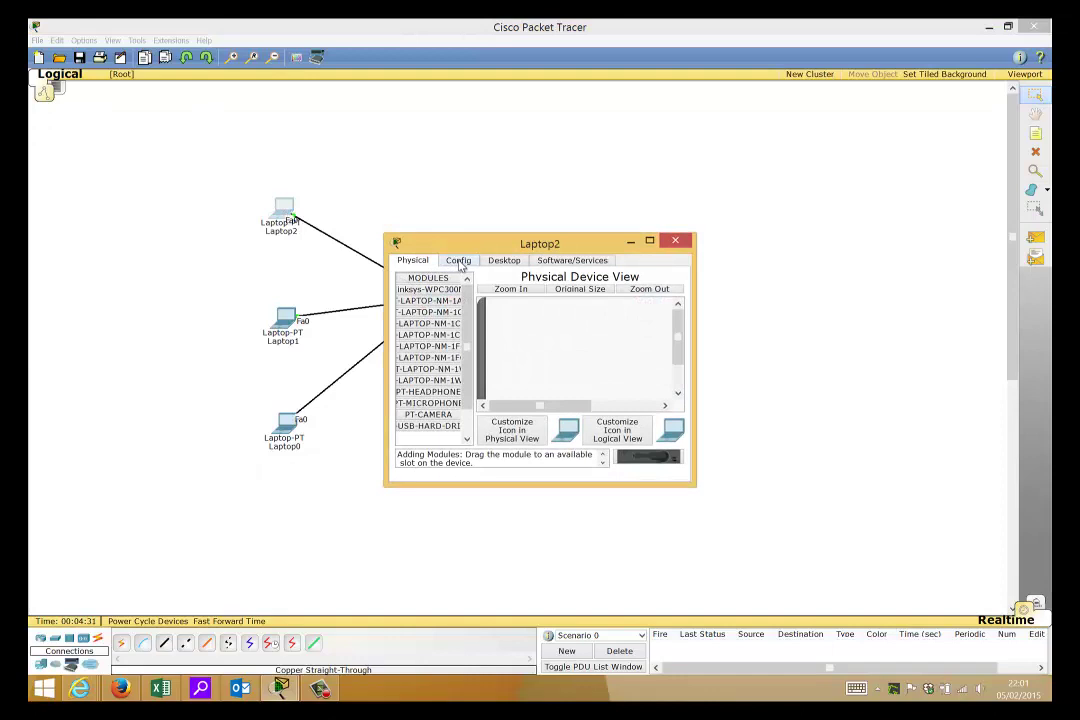
pyautogui.click(493, 261)
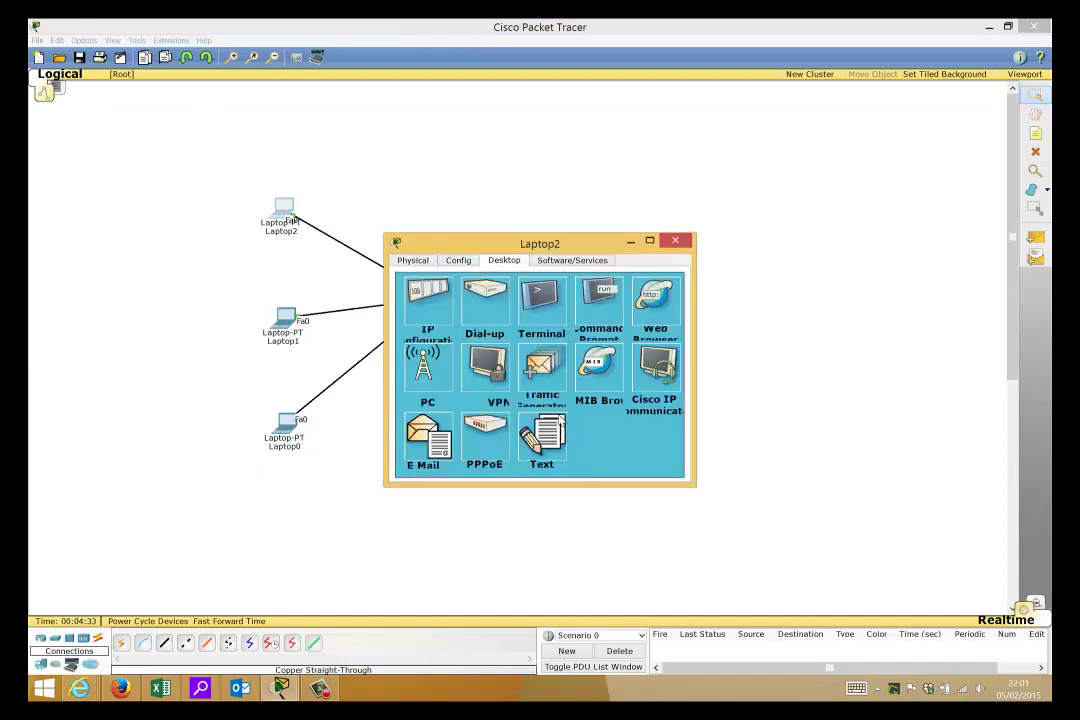
pyautogui.click(428, 297)
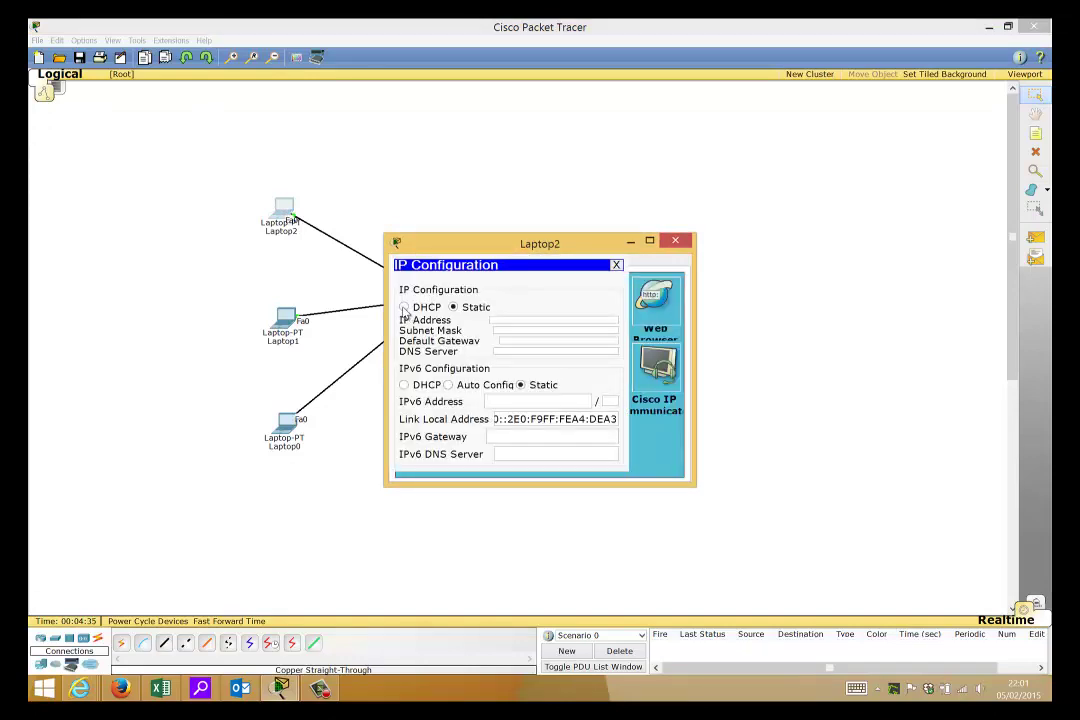
pyautogui.click(404, 307)
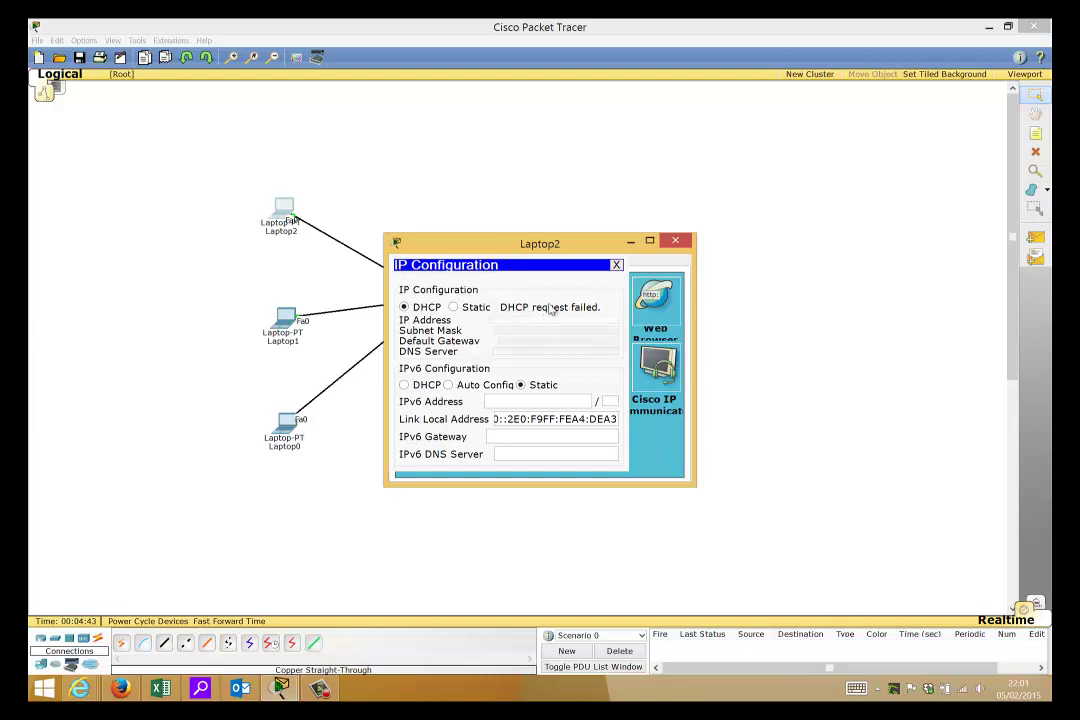
pyautogui.click(677, 244)
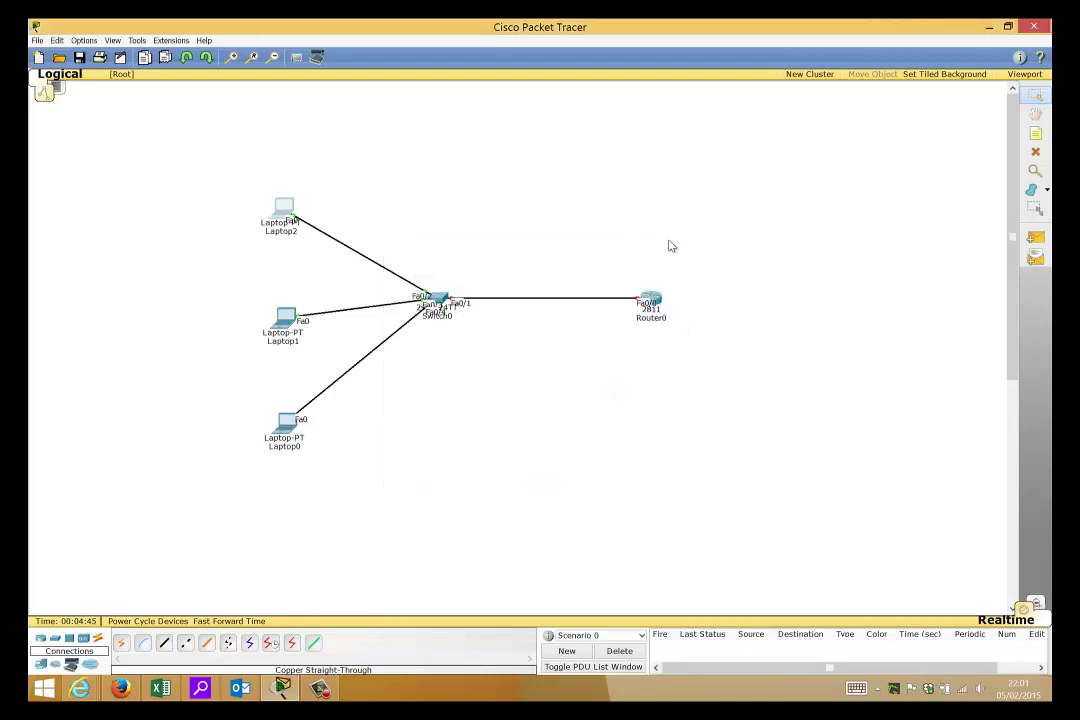
pyautogui.click(285, 318)
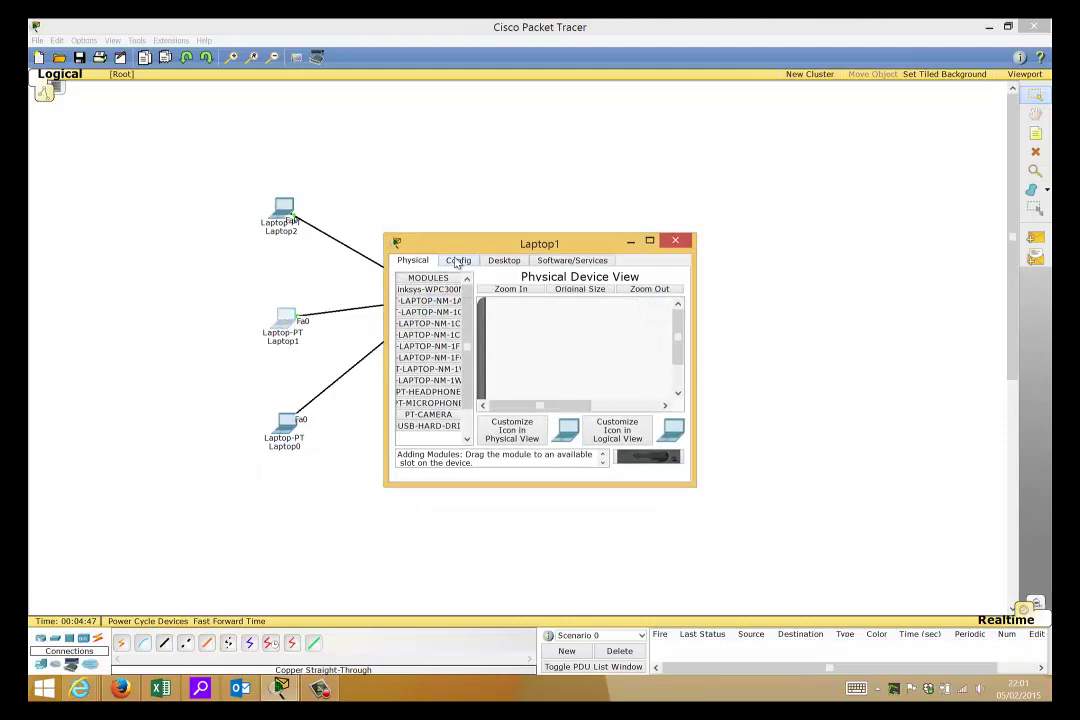
pyautogui.click(504, 260)
pyautogui.click(440, 305)
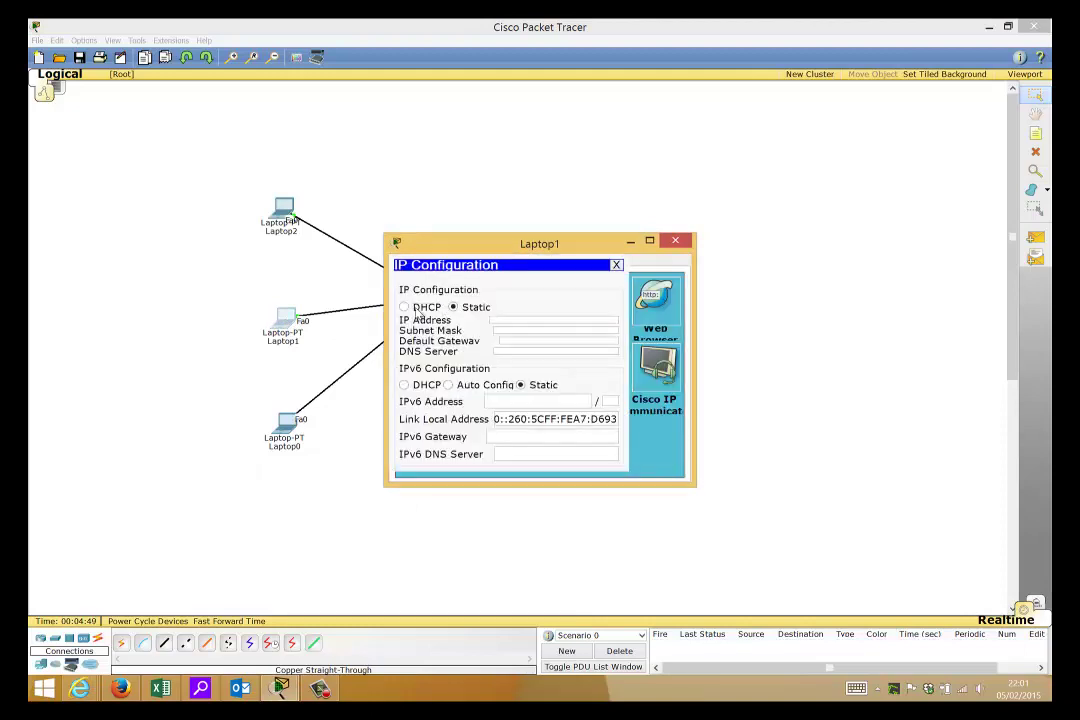
pyautogui.click(445, 310)
pyautogui.click(677, 242)
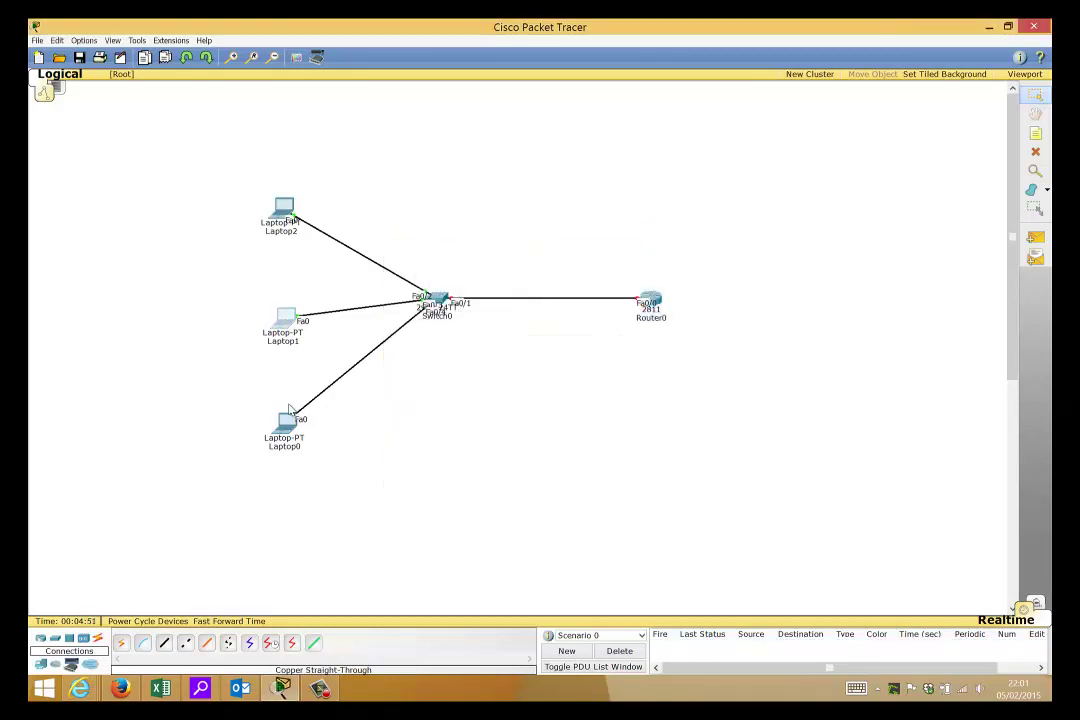
# - Set Laptop0 to DHCP addressing, then bring up Router0's command line
pyautogui.click(285, 424)
pyautogui.click(460, 261)
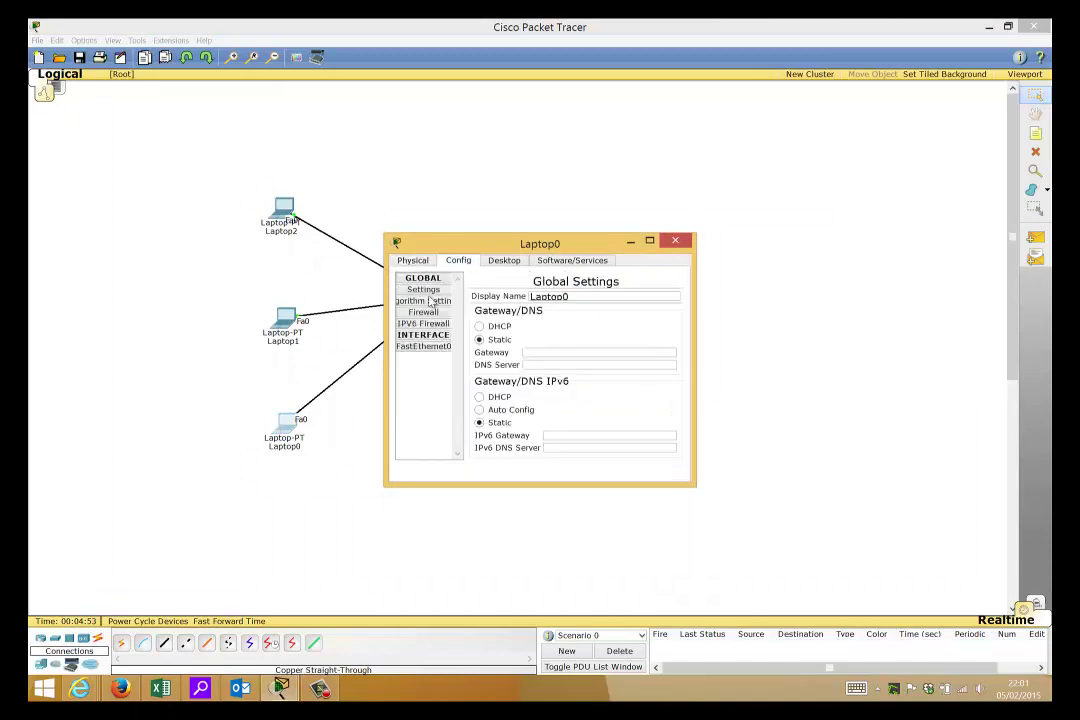
pyautogui.click(504, 261)
pyautogui.click(430, 292)
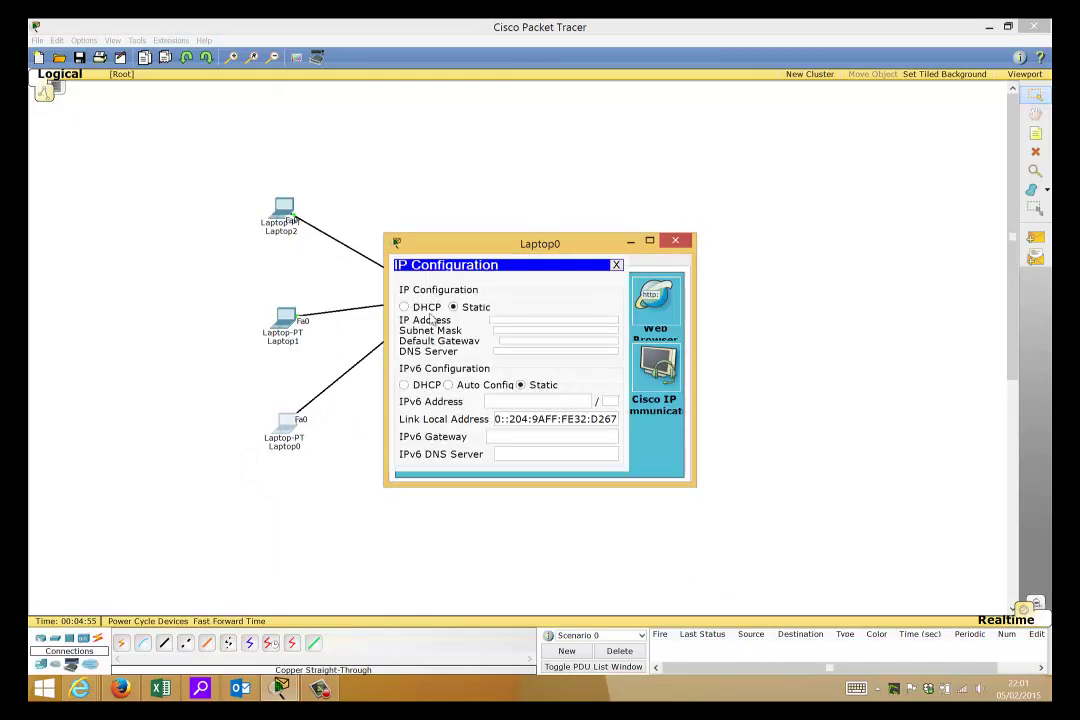
pyautogui.click(404, 307)
pyautogui.click(675, 242)
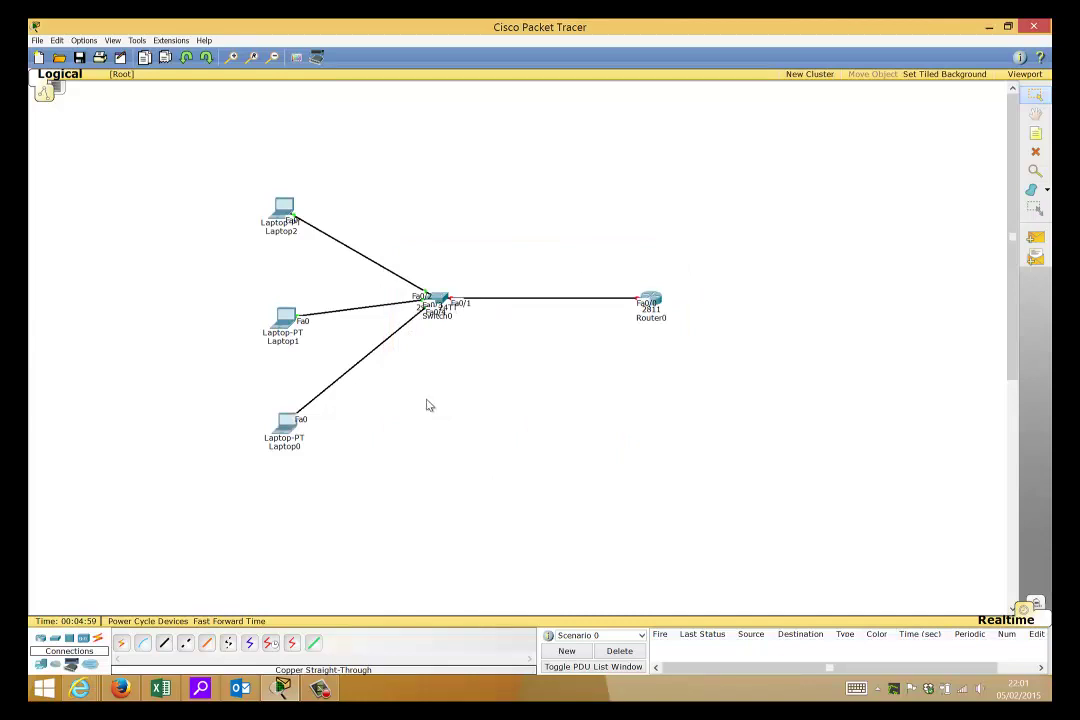
pyautogui.click(652, 304)
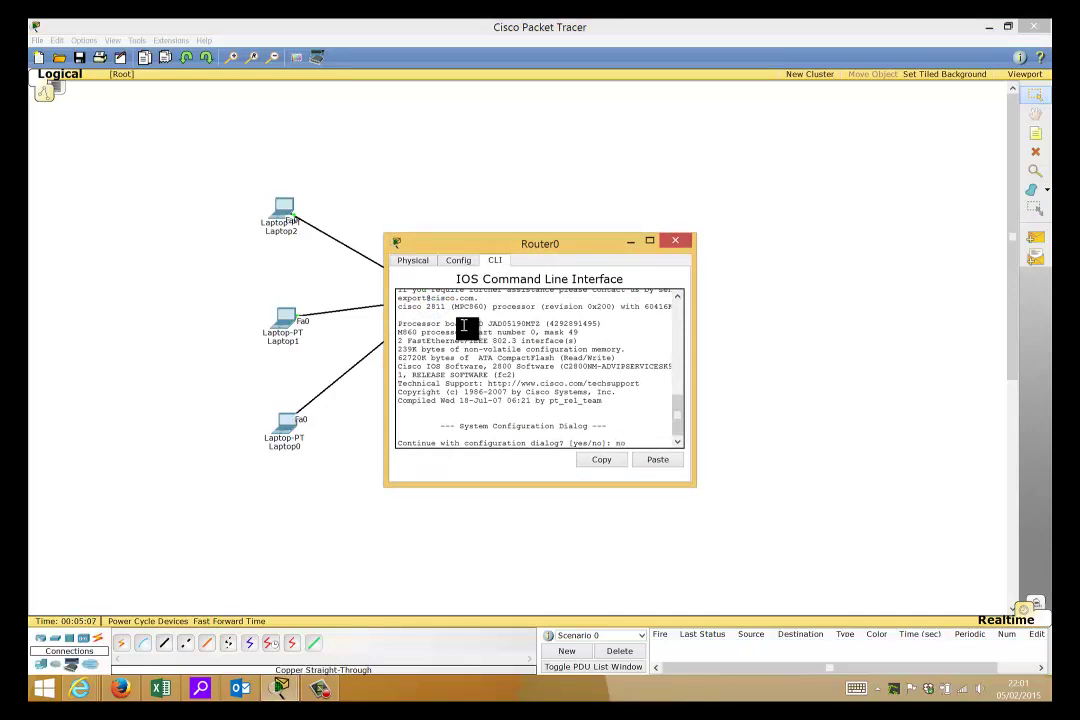
# - Decline the initial configuration dialog and enter global configuration mode with en and conf t
pyautogui.write('no')
pyautogui.press('Return')
pyautogui.press('Return')
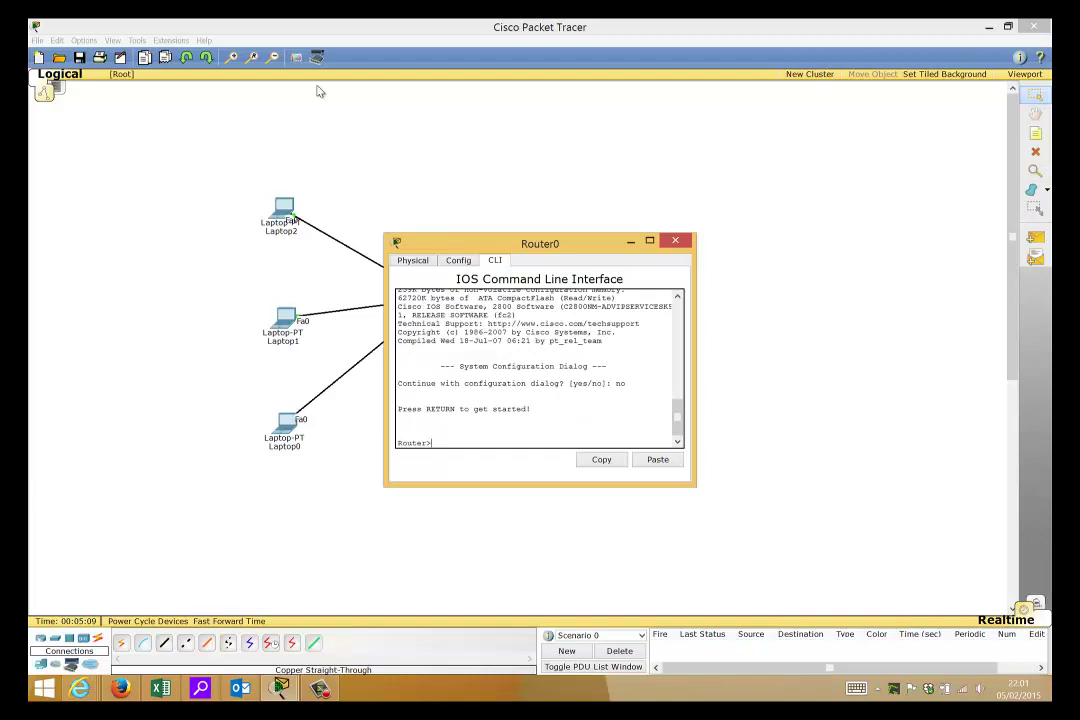
pyautogui.write('en')
pyautogui.press('Return')
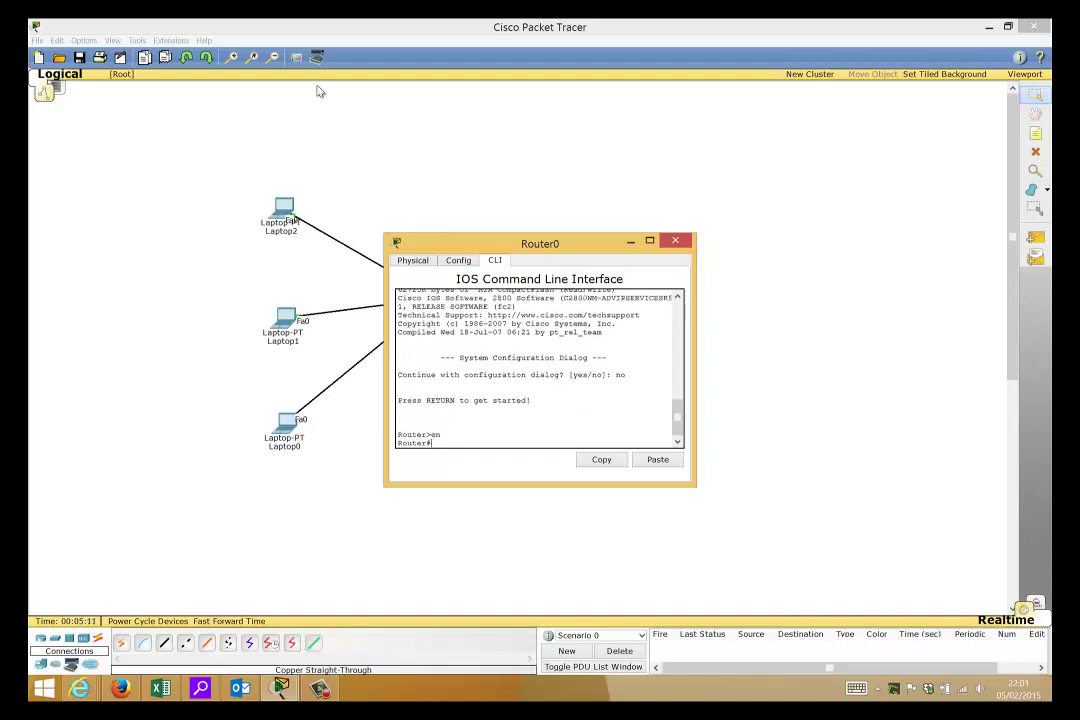
pyautogui.moveTo(458, 243); pyautogui.dragTo(754, 153)
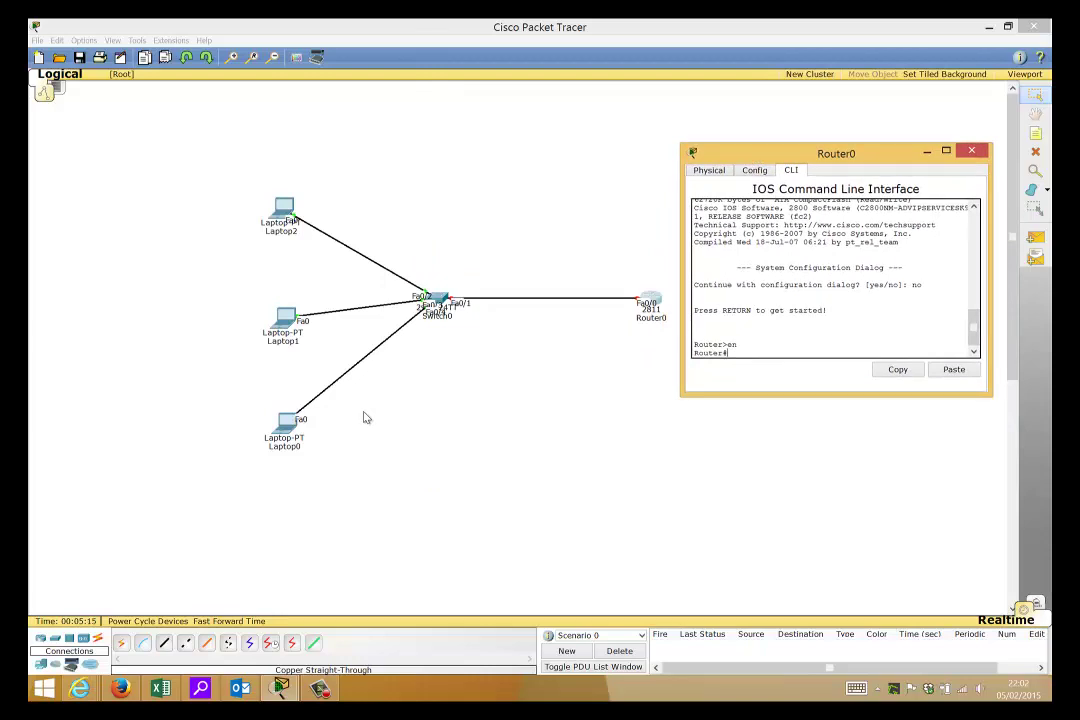
pyautogui.write('conf t')
pyautogui.press('Return')
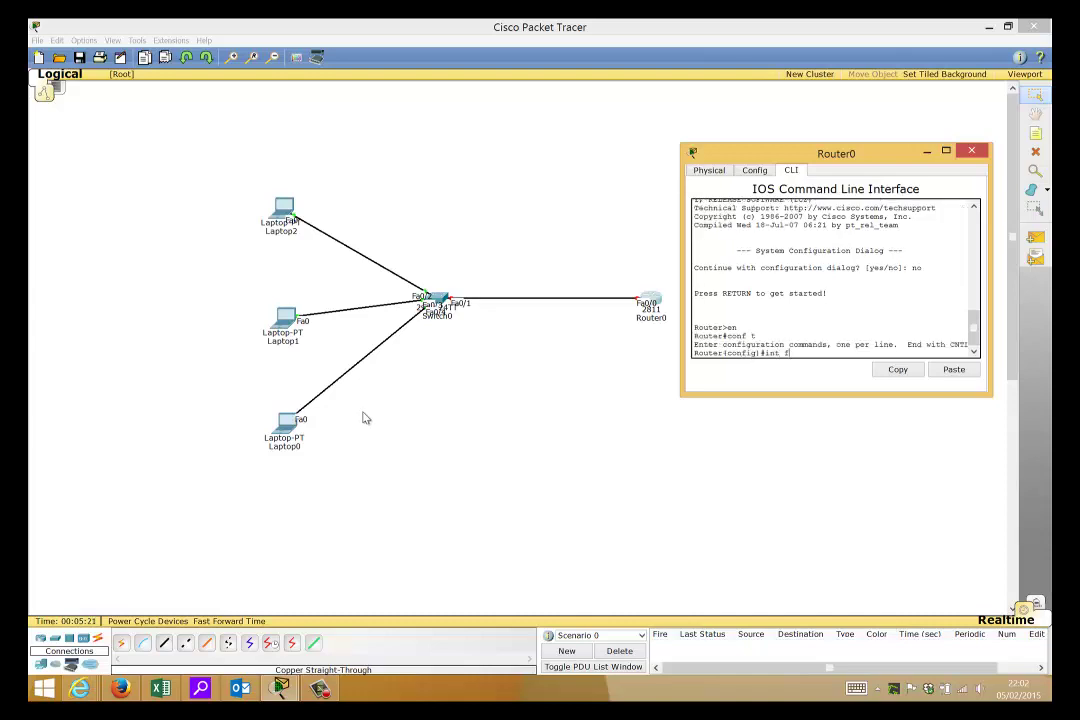
# - Give FastEthernet0/0 address 192.168.1.1 255.255.255.0, enable it with no shutdown, and exit
pyautogui.write('int fas')
pyautogui.press('Tab')
pyautogui.write('0/0')
pyautogui.press('Return')
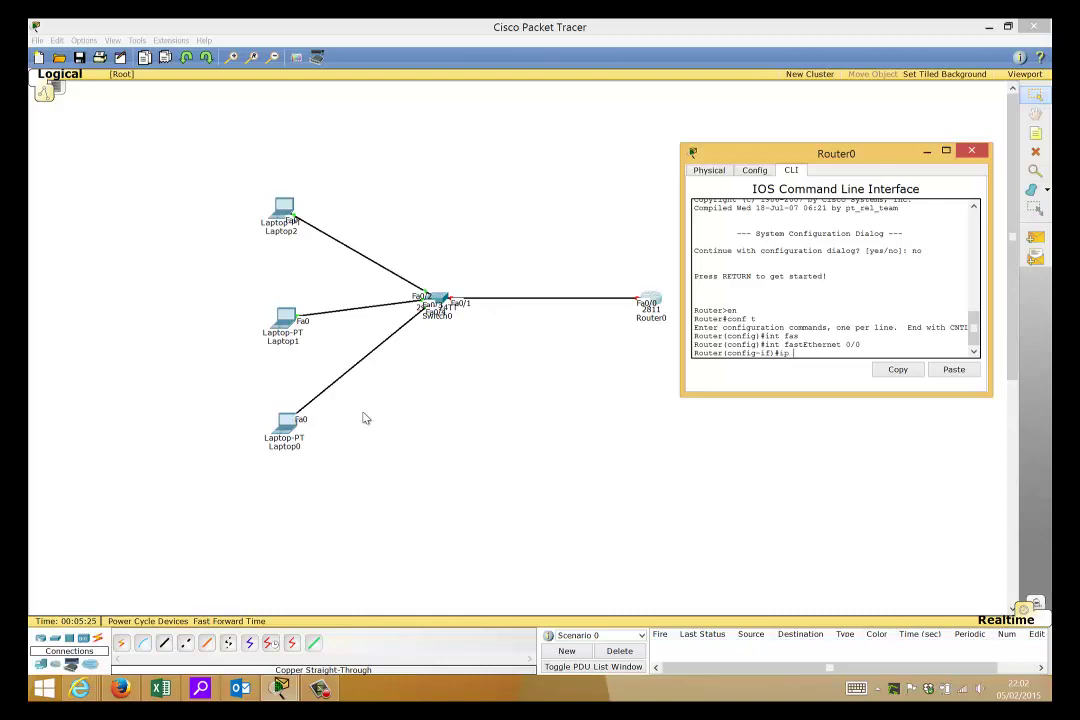
pyautogui.write('ip add 192.168.1.1 255.255.255.0')
pyautogui.press('Return')
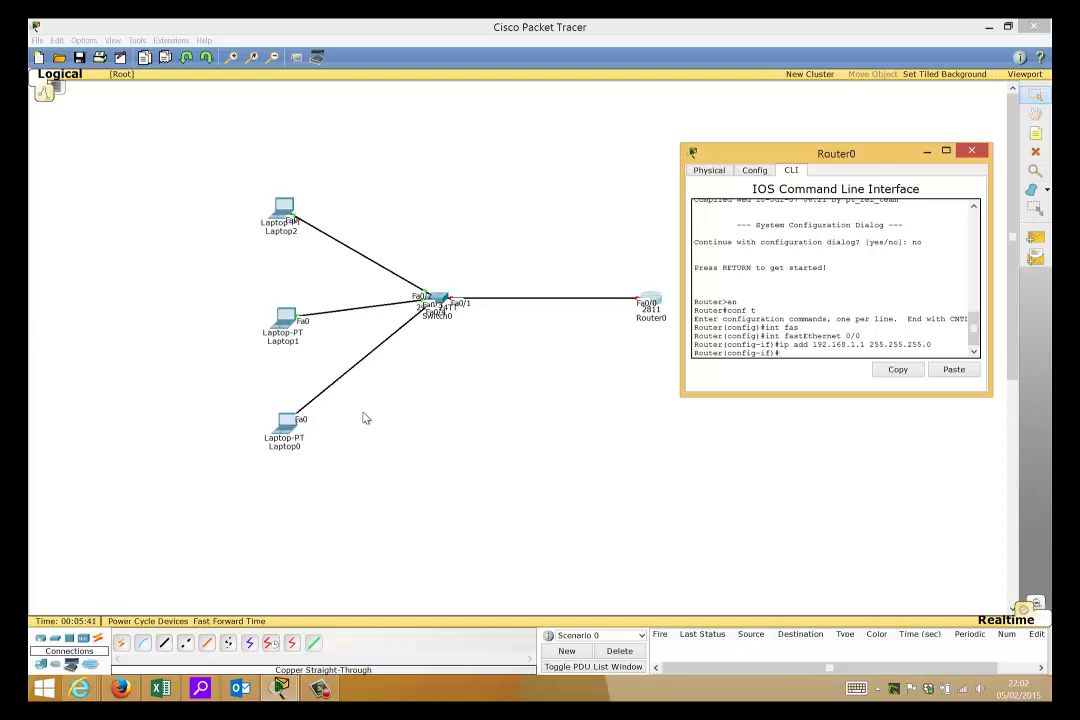
pyautogui.write('hutd')
pyautogui.press('Tab')
pyautogui.press('Return')
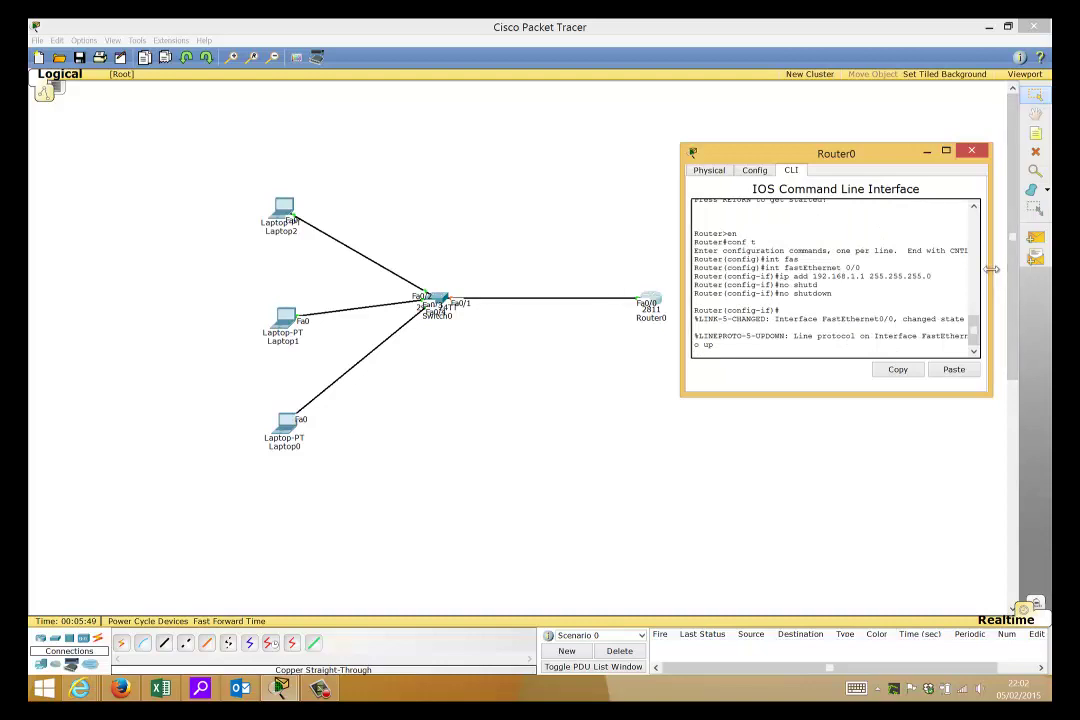
pyautogui.moveTo(991, 269); pyautogui.dragTo(1018, 269)
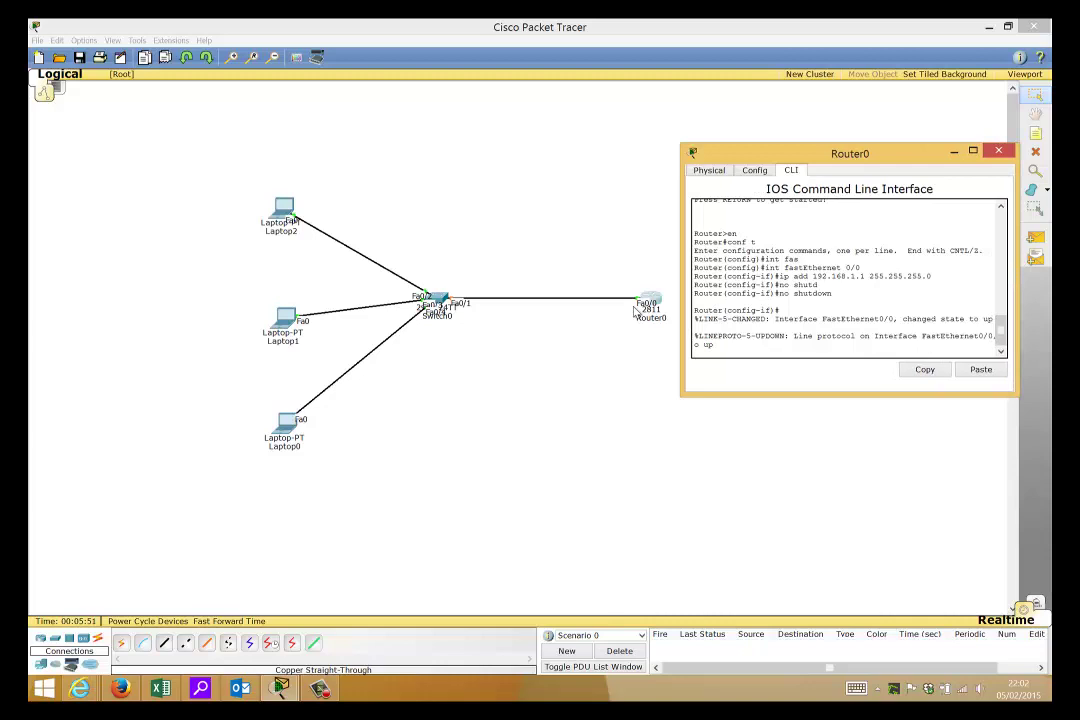
pyautogui.press('Return')
pyautogui.press('Return')
pyautogui.press('Return')
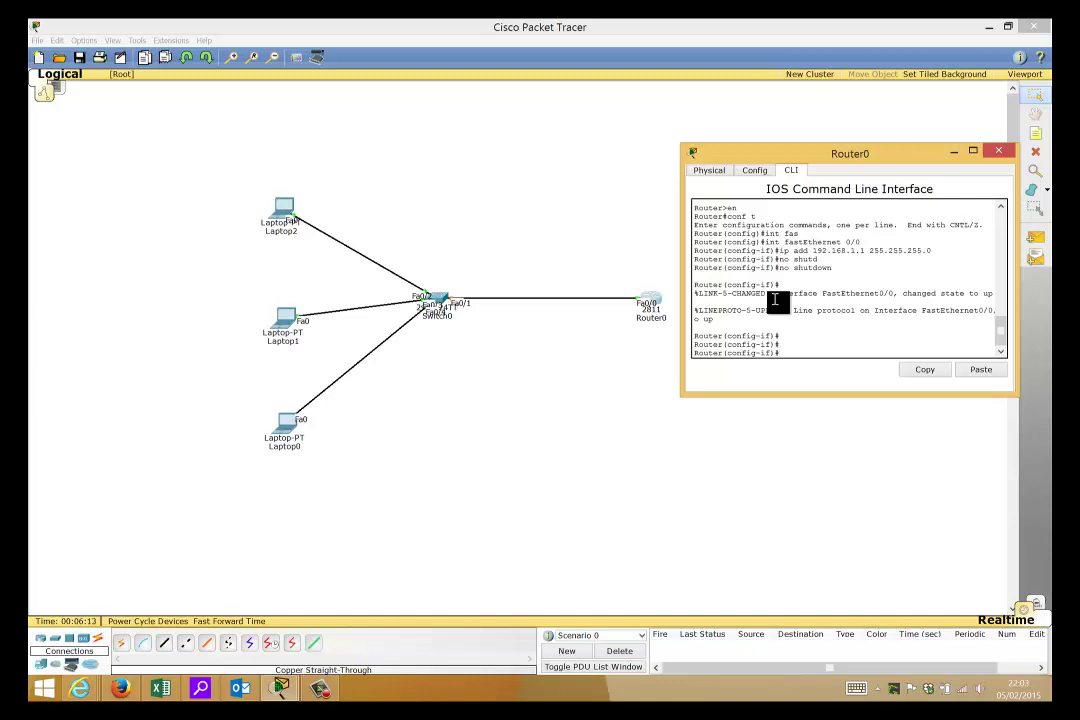
pyautogui.write('exit')
# - Create DHCP pool IPPOOL1 with network 192.168.1.1 255.255.255.0
pyautogui.press('Return')
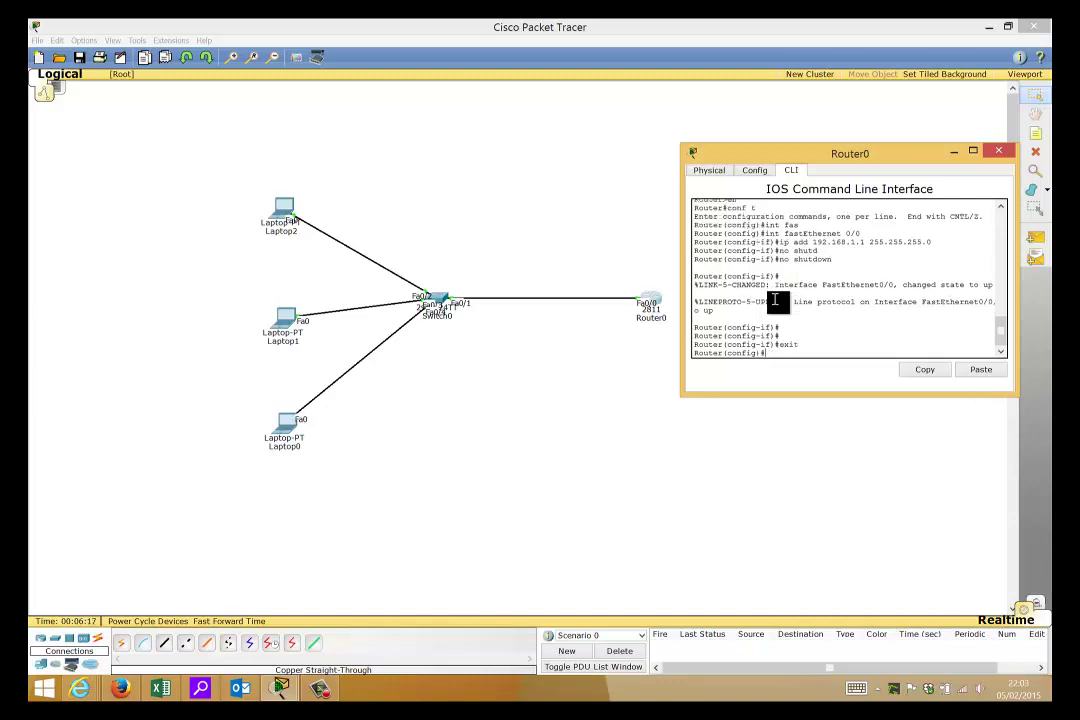
pyautogui.write('ip dhc')
pyautogui.press('Tab')
pyautogui.write('pool ')
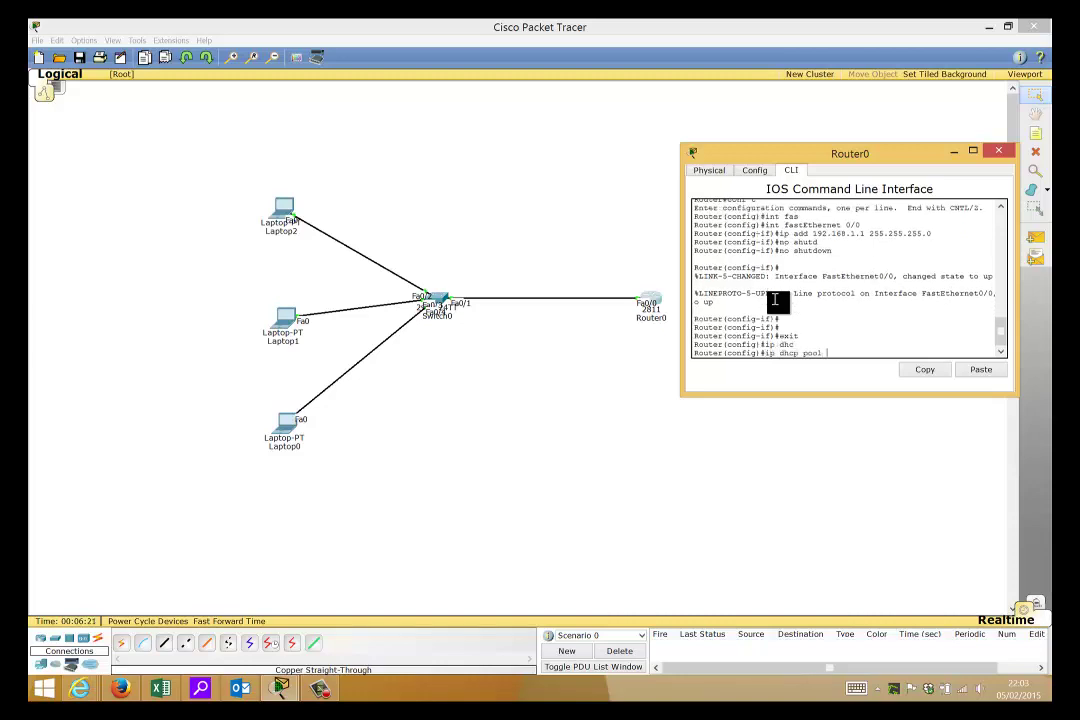
pyautogui.write('IPPOOL1')
pyautogui.press('Return')
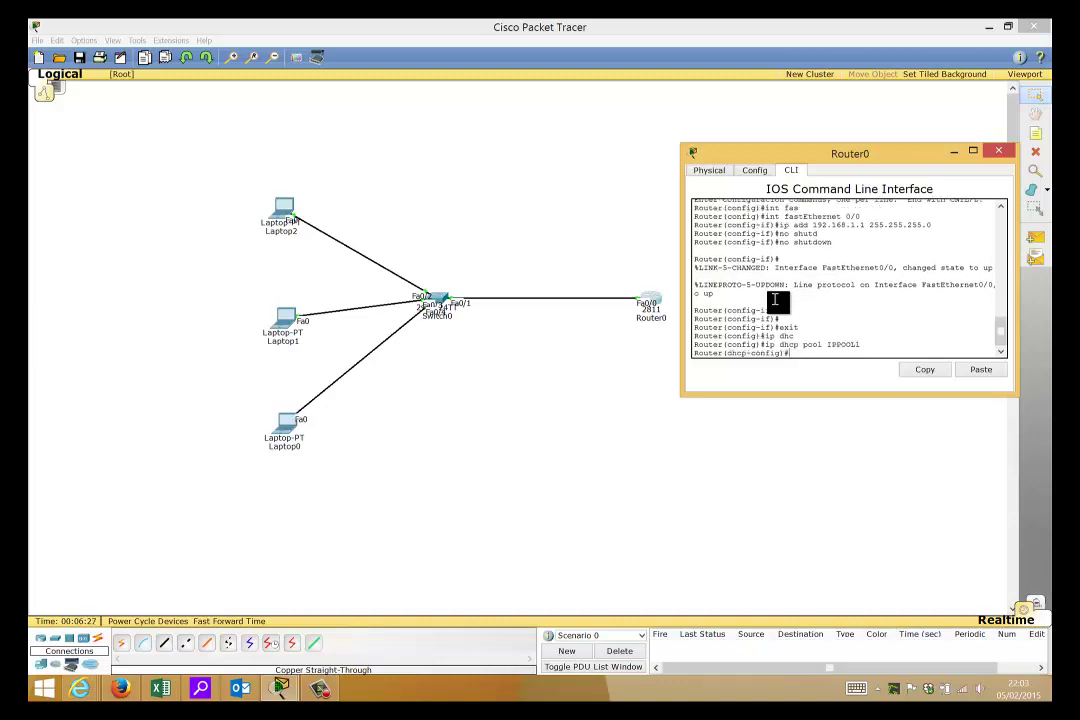
pyautogui.write('ne')
pyautogui.press('Tab')
pyautogui.write('19')
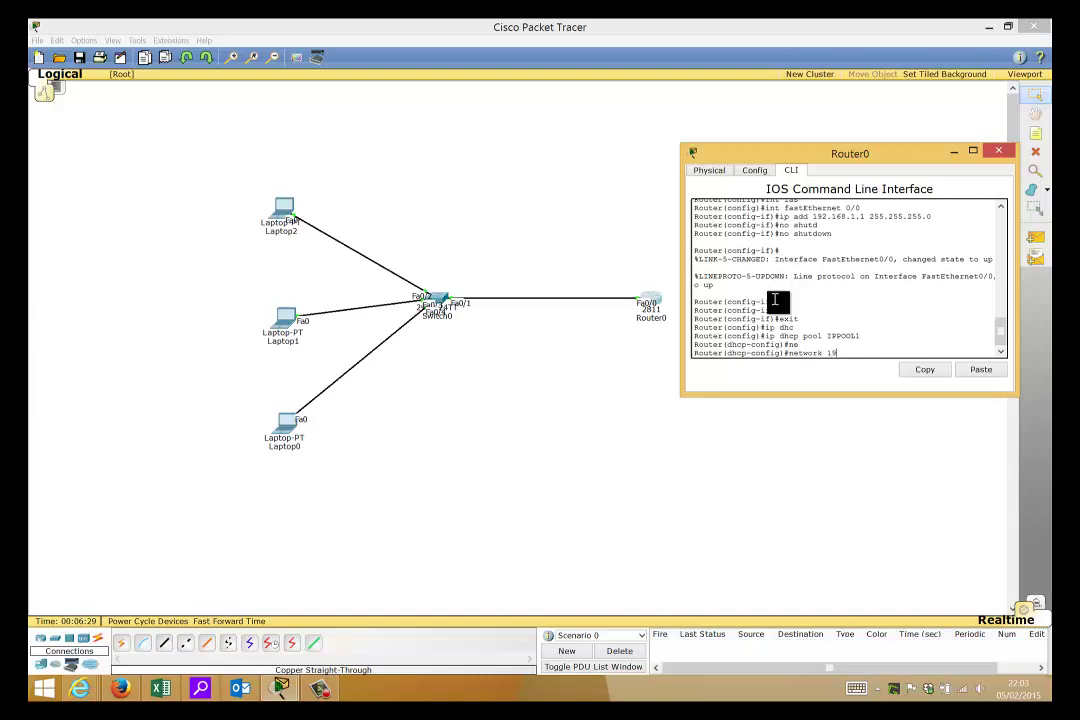
pyautogui.write('2.168.1.1 255.255.255.0')
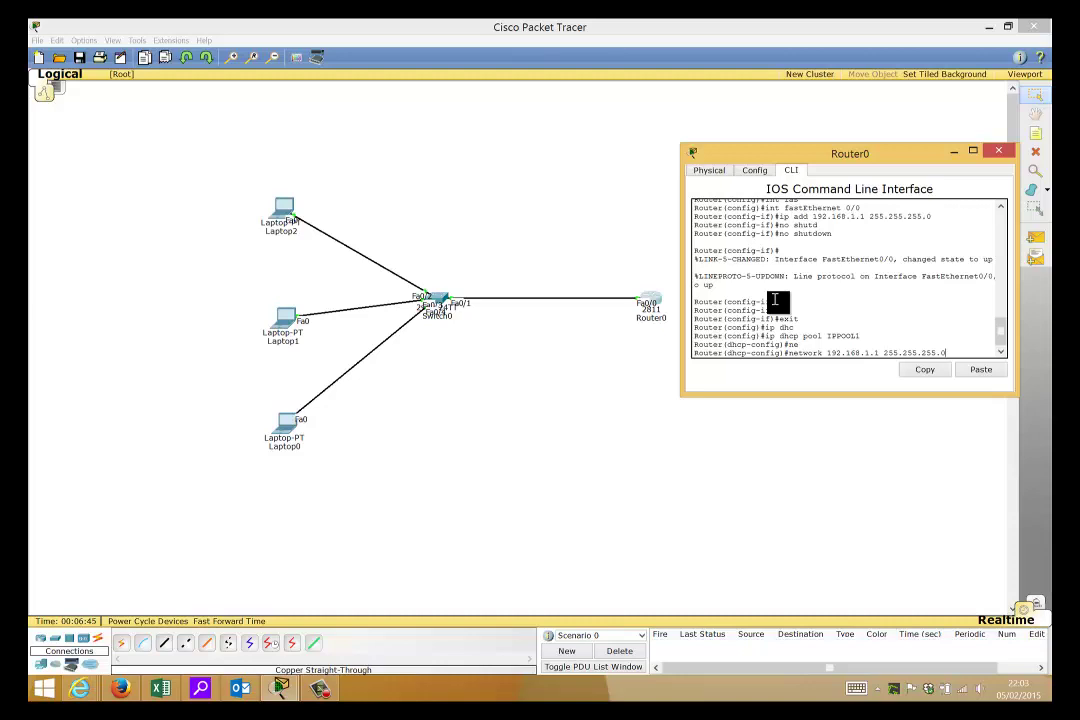
pyautogui.press('Return')
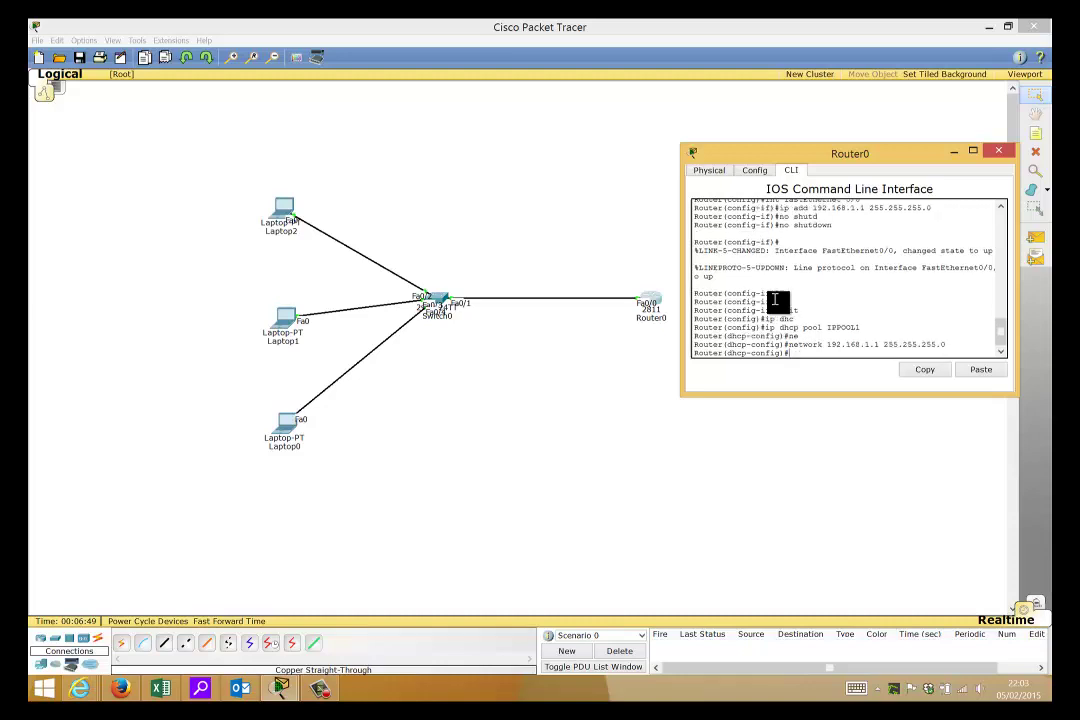
# - Set the pool's default-router to 192.168.1.1 and dns-server to 8.8.8.8
pyautogui.write('def')
pyautogui.press('Tab')
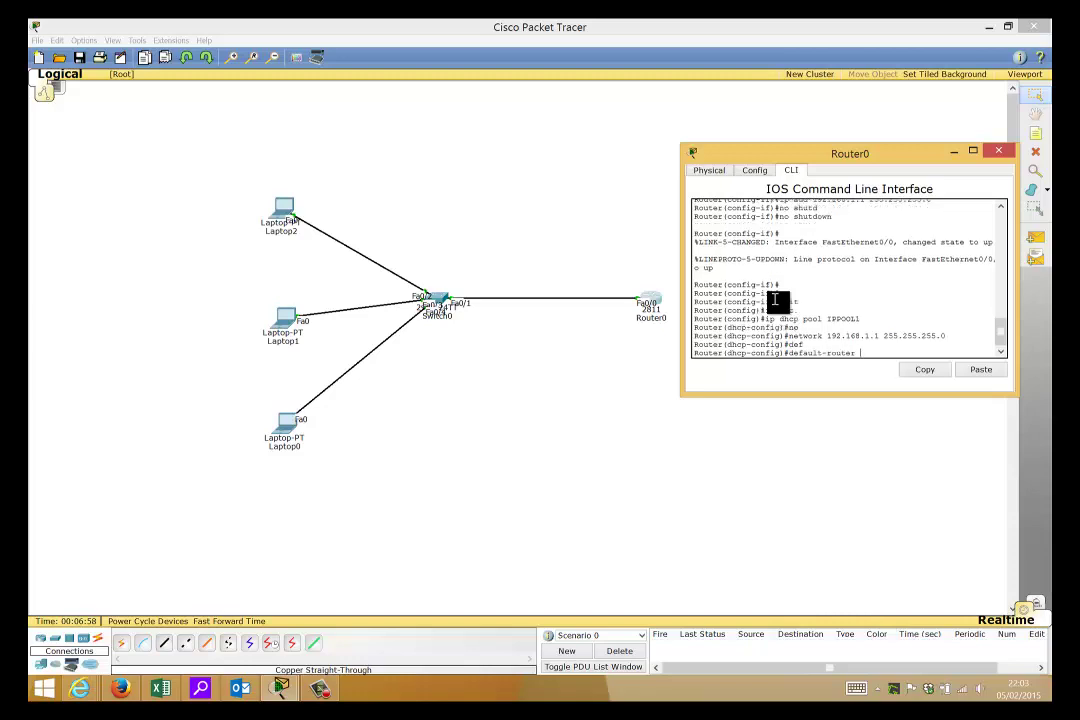
pyautogui.write('192.168.1.1')
pyautogui.press('Return')
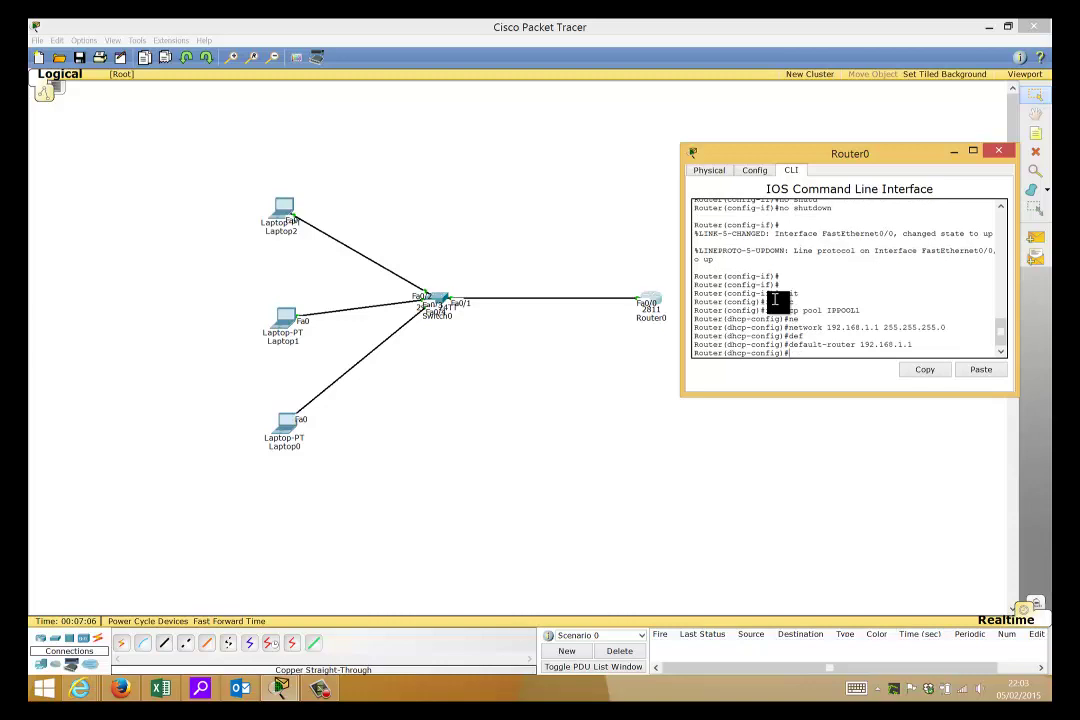
pyautogui.write('dns')
pyautogui.press('Tab')
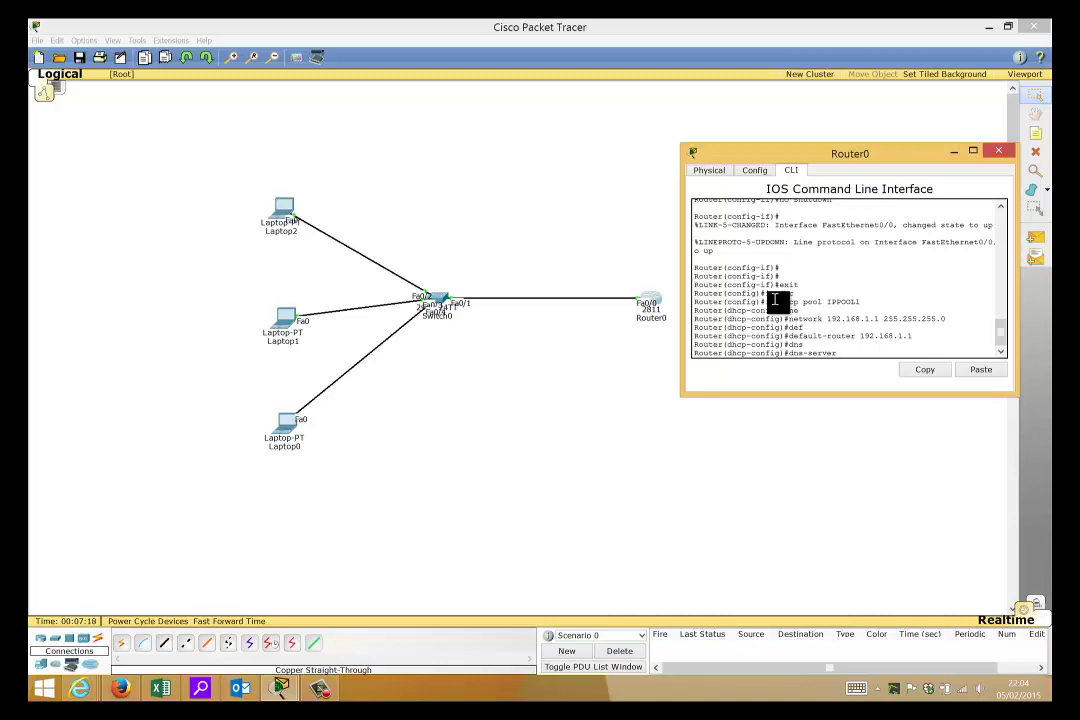
pyautogui.write('.8.8.8')
pyautogui.press('Return')
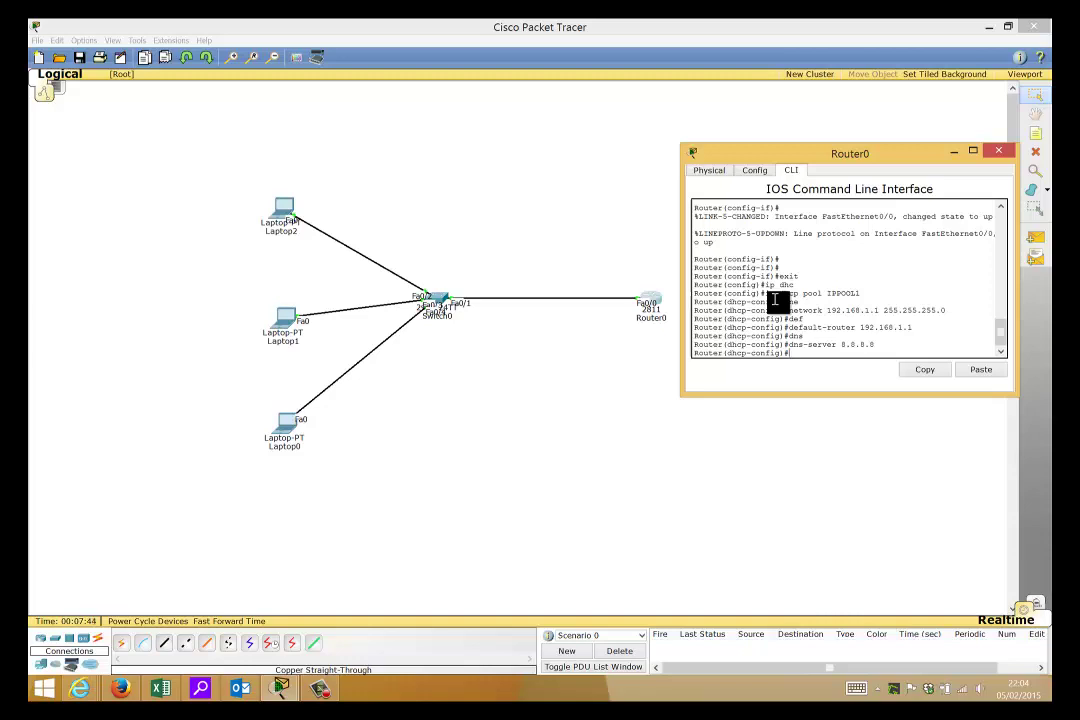
# - Exit the pool and run ip dhcp excluded-address 192.168.1.1 192.168.1.10
pyautogui.write('exit')
pyautogui.press('Return')
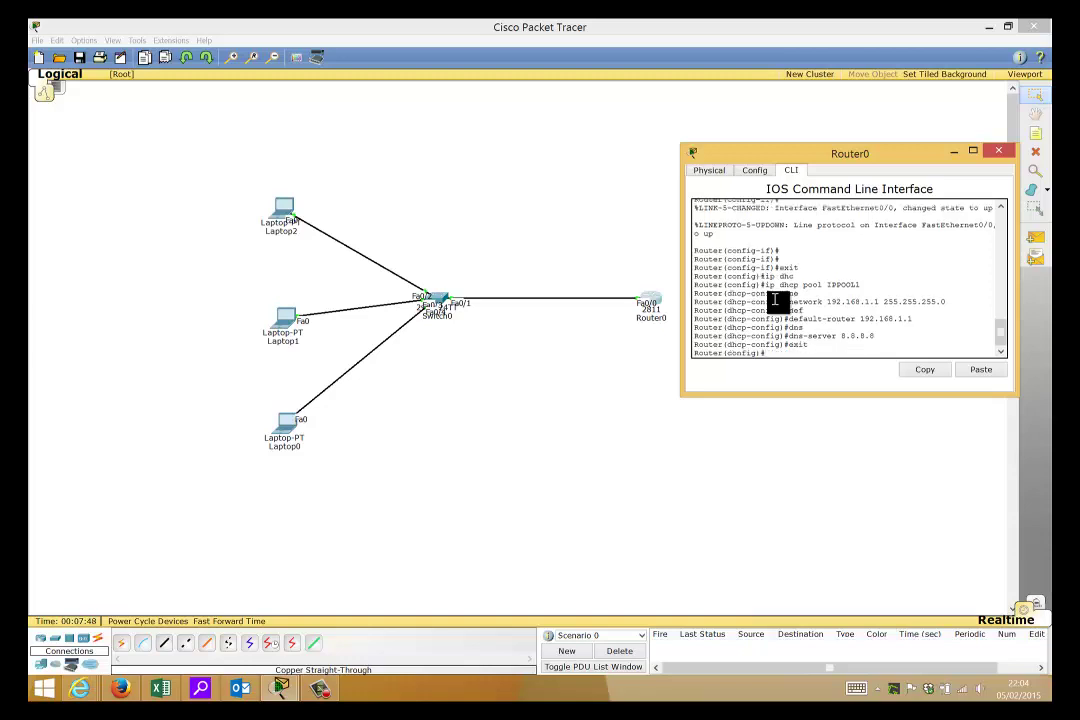
pyautogui.write('ip ex')
pyautogui.press('Tab')
pyautogui.press('BackSpace')
pyautogui.press('BackSpace')
pyautogui.write('dh')
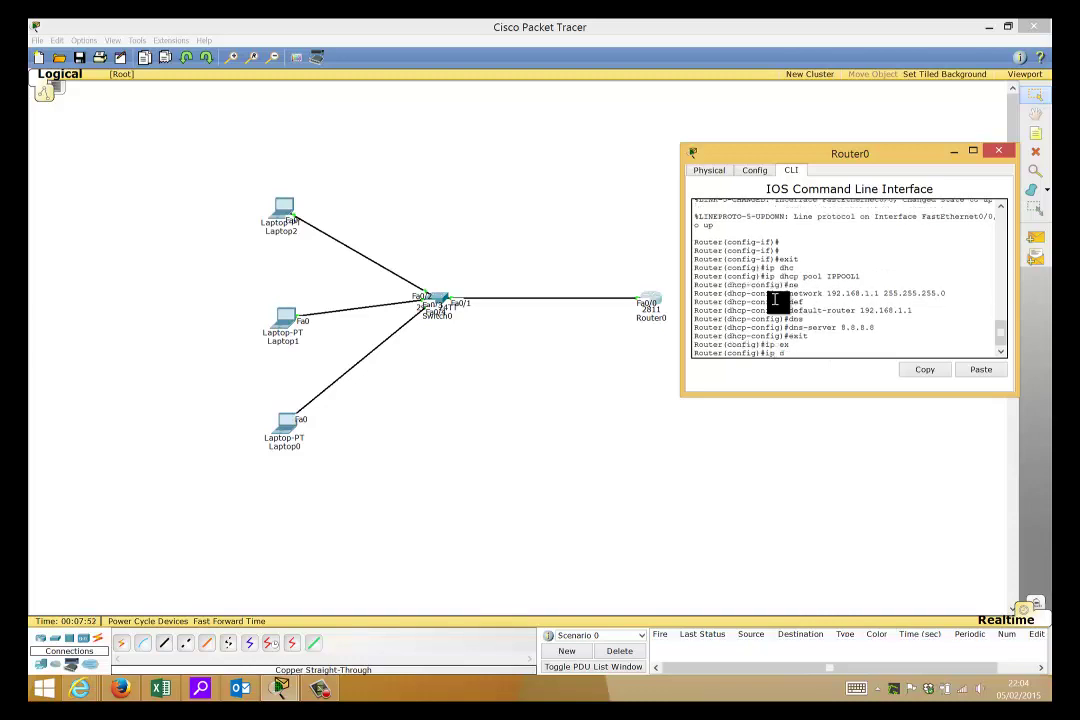
pyautogui.press('Tab')
pyautogui.write('ex')
pyautogui.press('Tab')
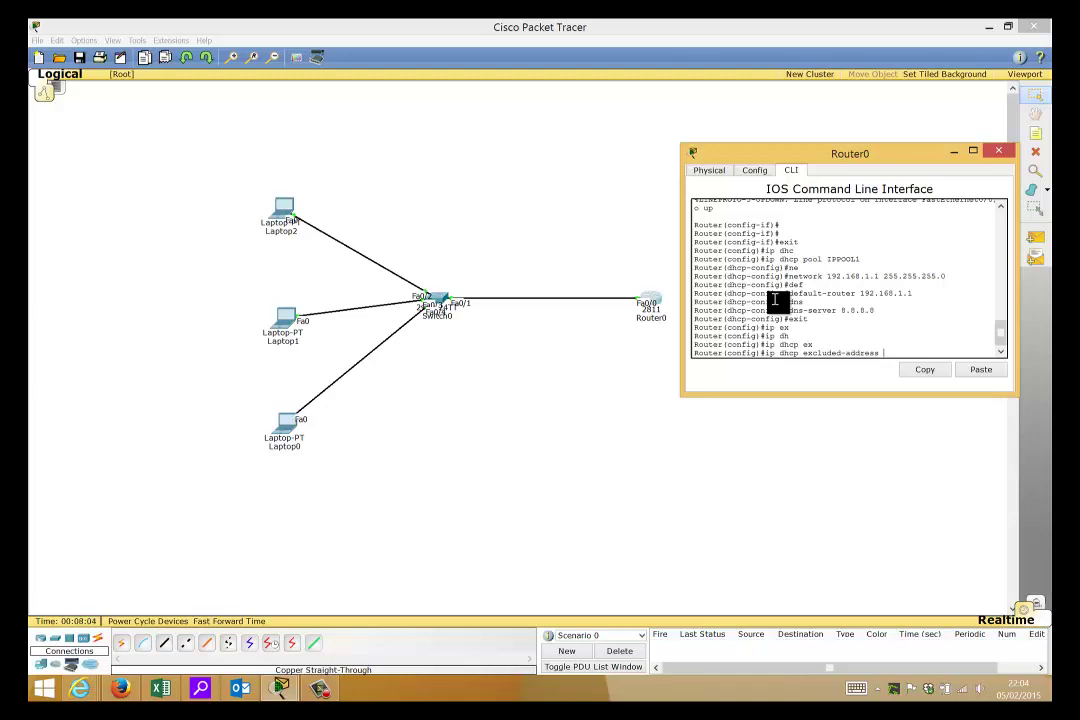
pyautogui.write('192.168.1.1 192.168.1.1')
pyautogui.press('Return')
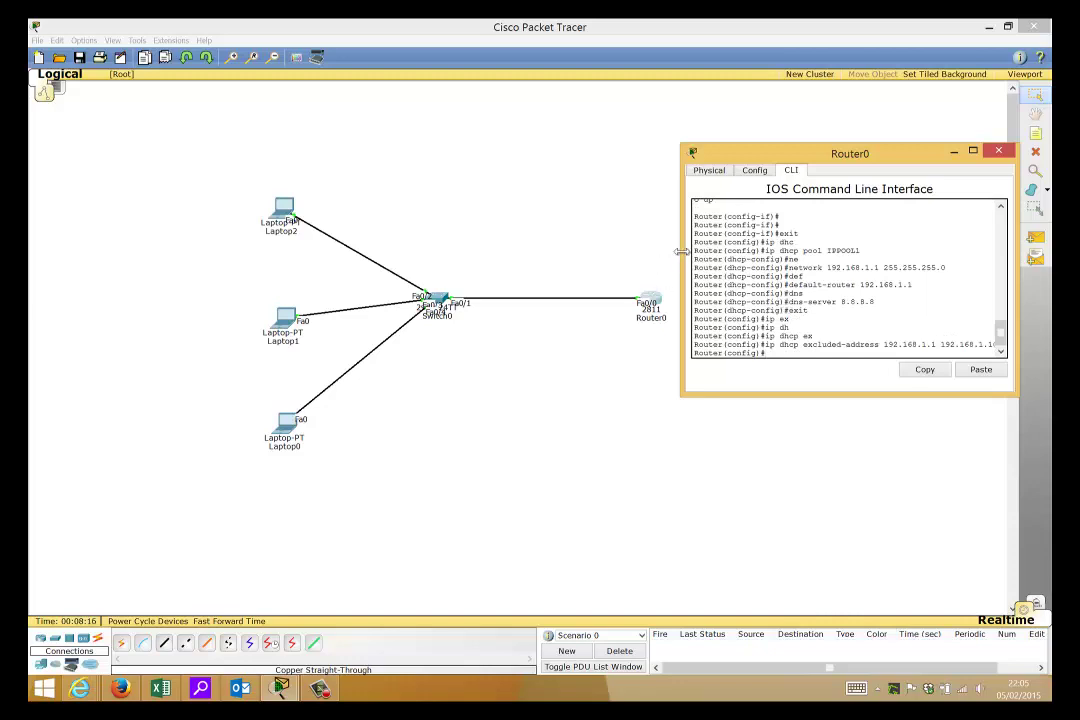
pyautogui.moveTo(680, 250)
pyautogui.mouseDown()
pyautogui.moveTo(634, 249)
pyautogui.moveTo(668, 247)
pyautogui.mouseUp()
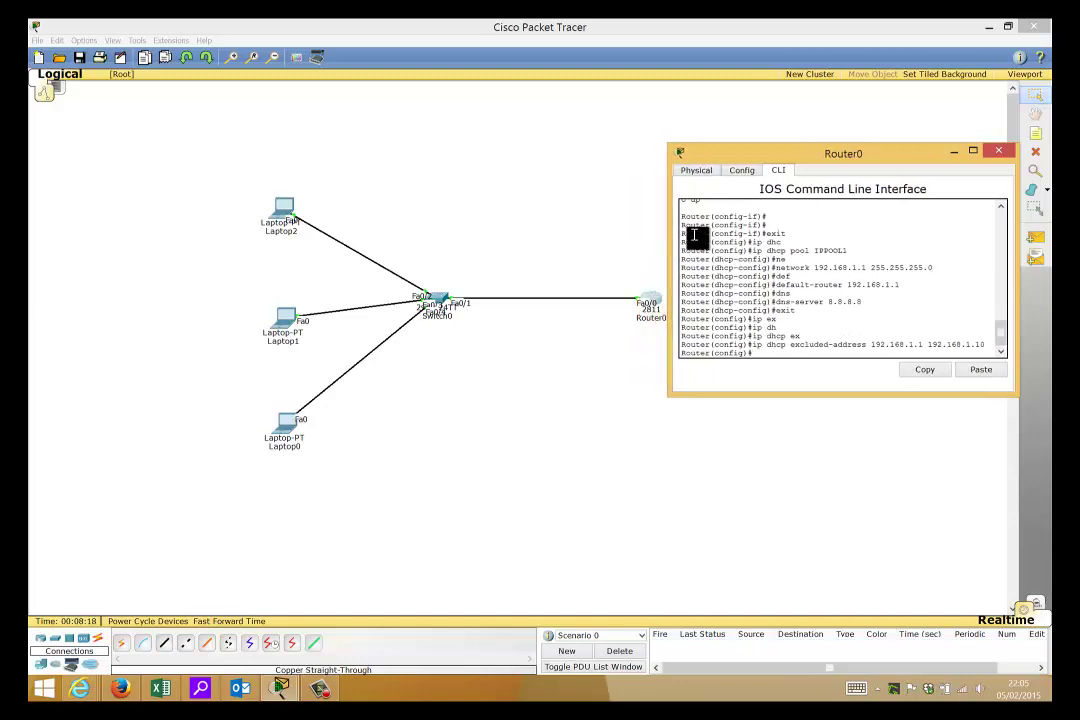
# - Return to the privileged prompt and save with wri mem and copy run start to startup-config
pyautogui.write('exit')
pyautogui.press('Return')
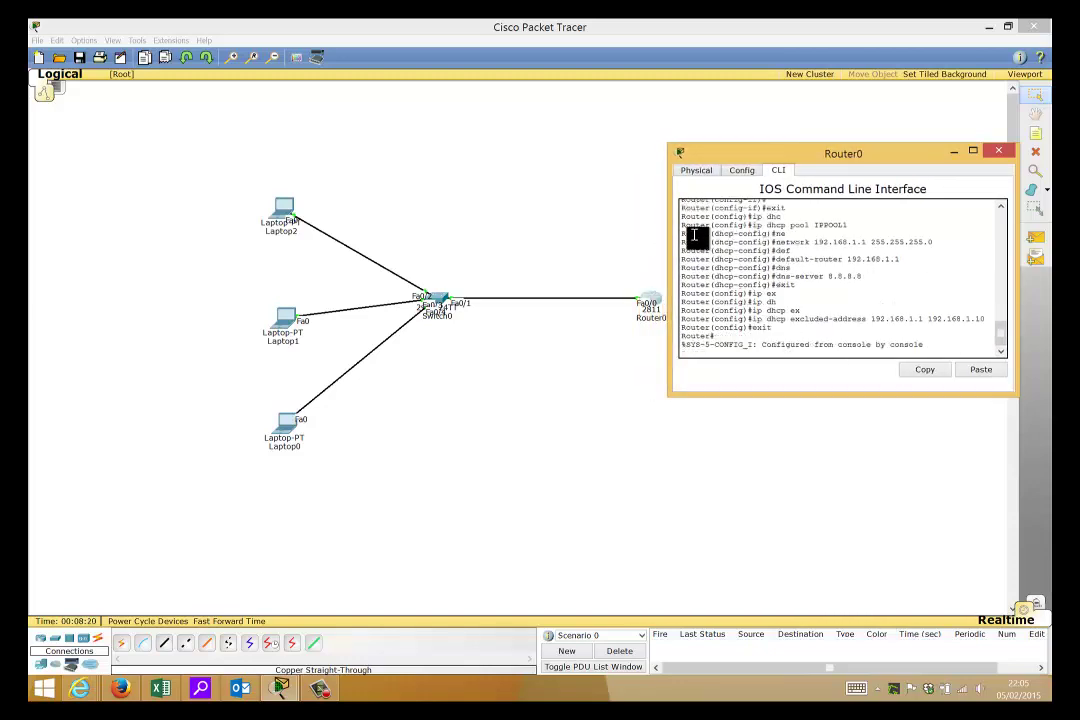
pyautogui.press('Return')
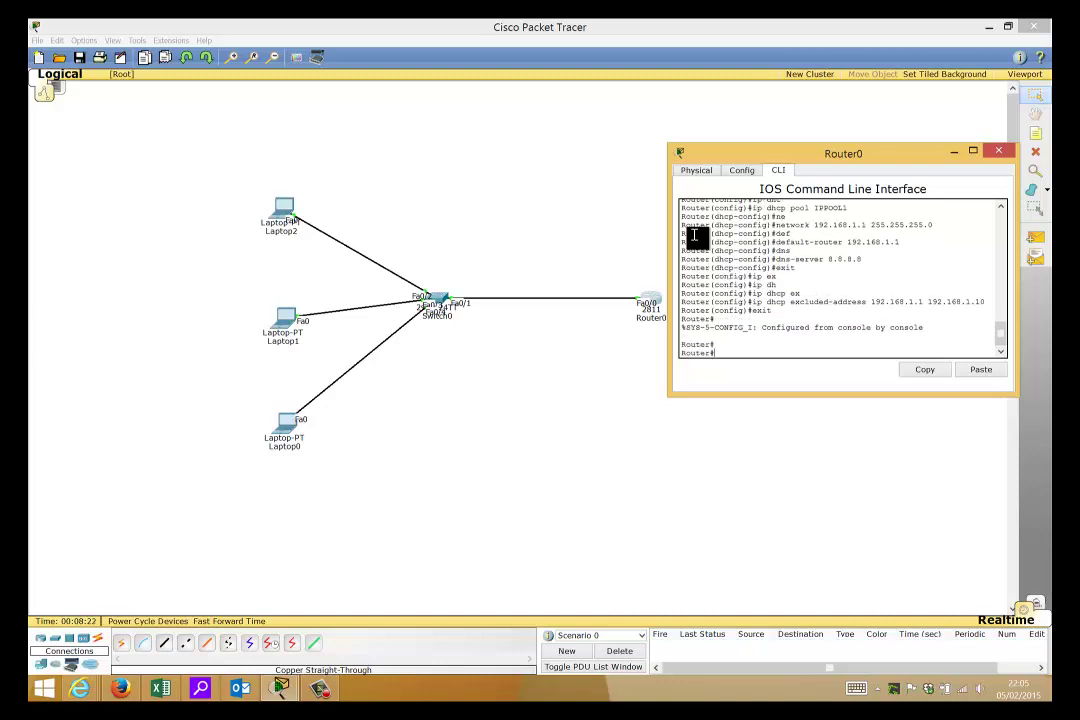
pyautogui.write('wri mem')
pyautogui.press('Return')
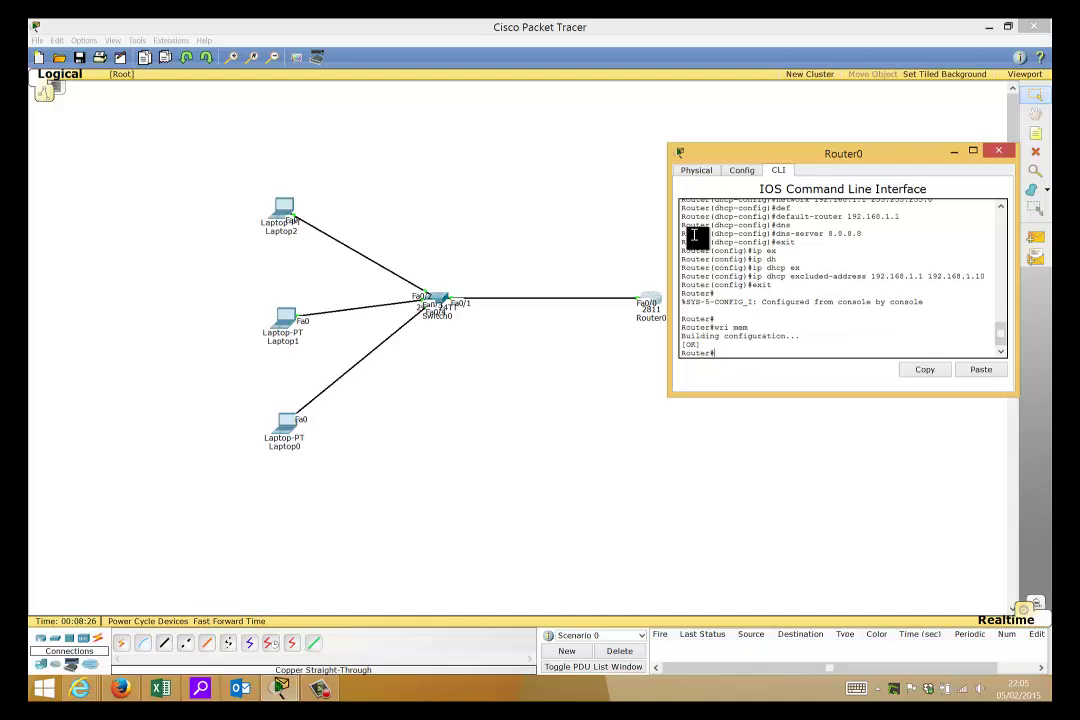
pyautogui.write('copy run start')
pyautogui.press('Return')
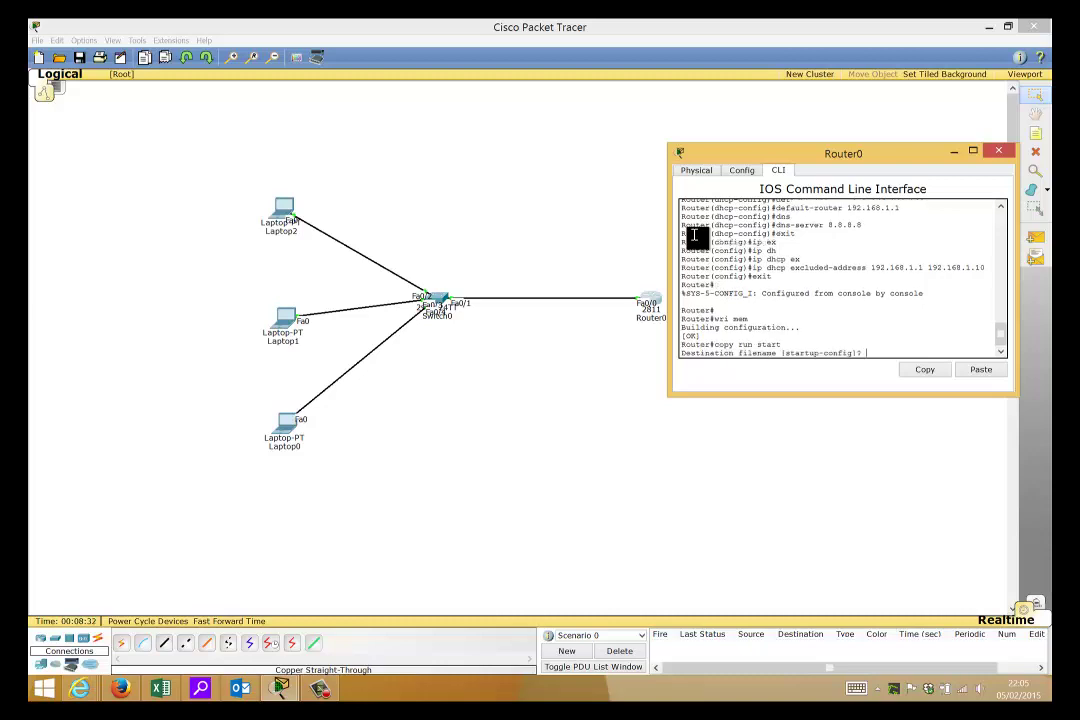
pyautogui.press('Return')
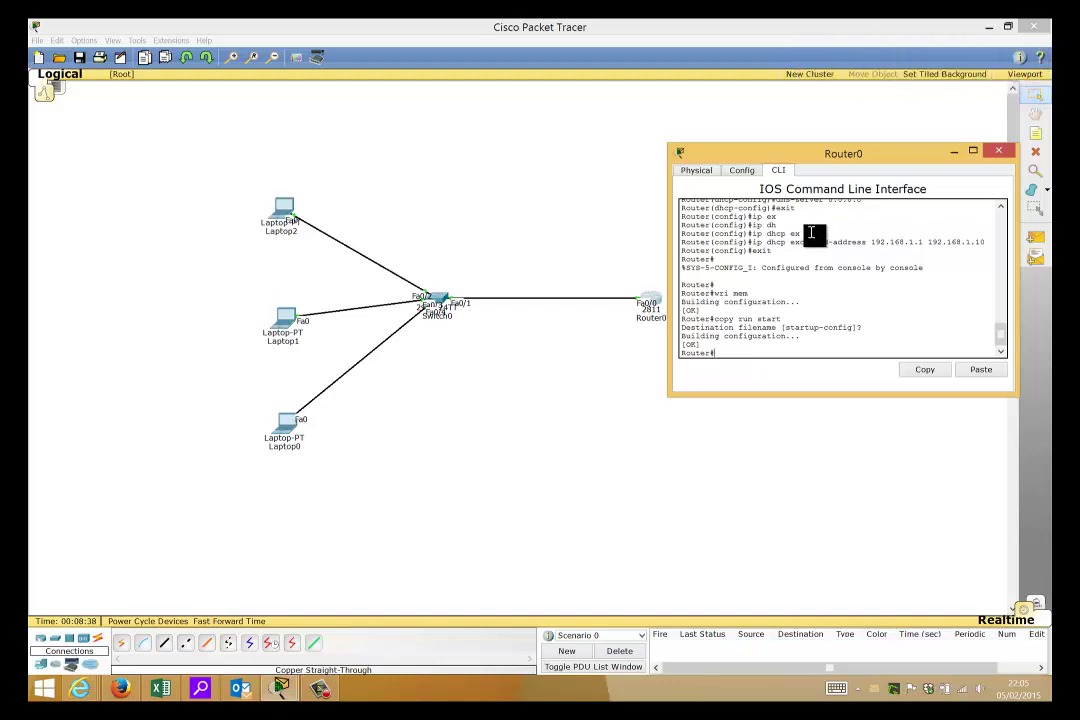
# - Close Router0's configuration window
pyautogui.click(998, 153)
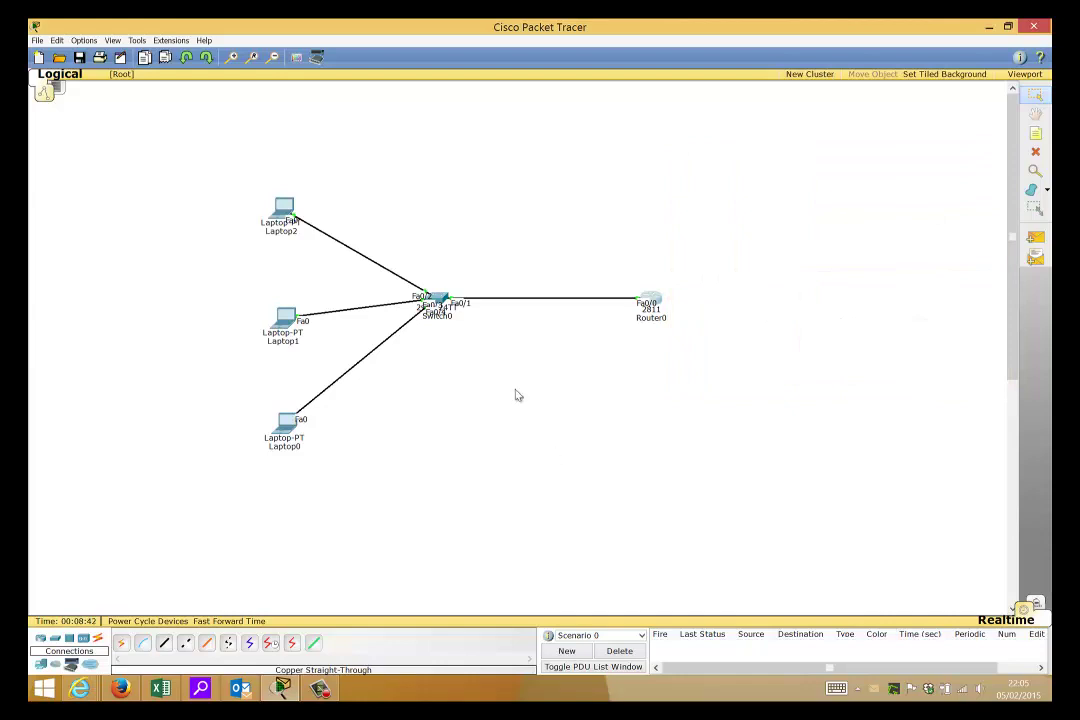
pyautogui.moveTo(285, 209)
# - Run ipconfig /renew in Laptop2's Command Prompt and highlight the newly leased address
pyautogui.click(286, 212)
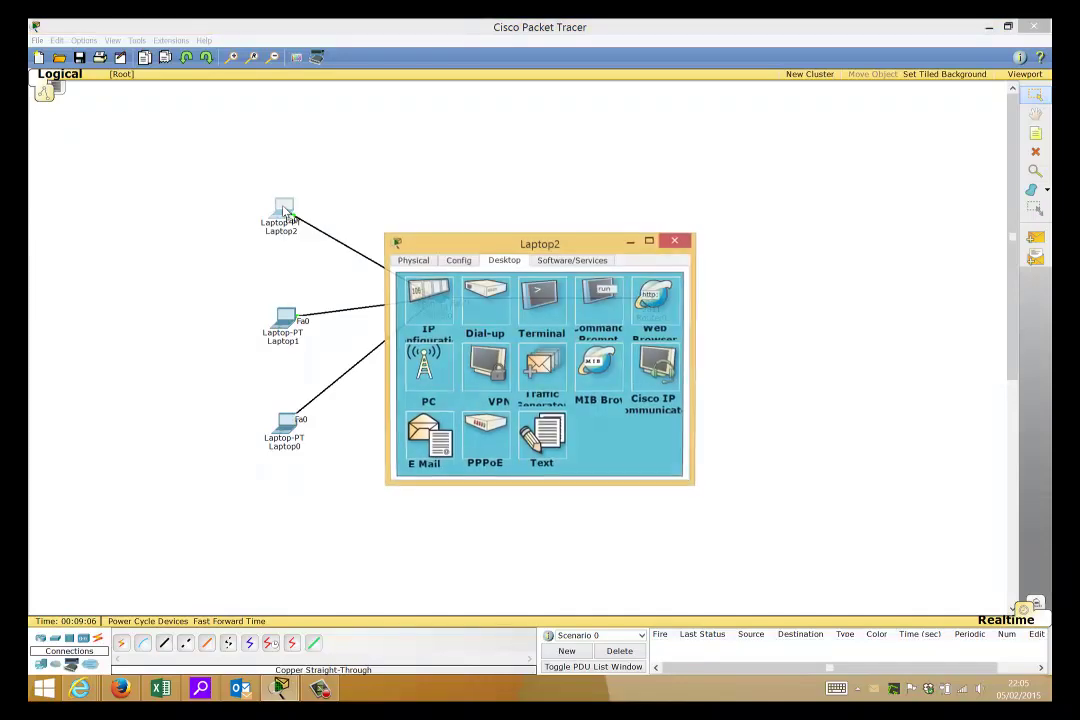
pyautogui.click(591, 305)
pyautogui.write('iopc')
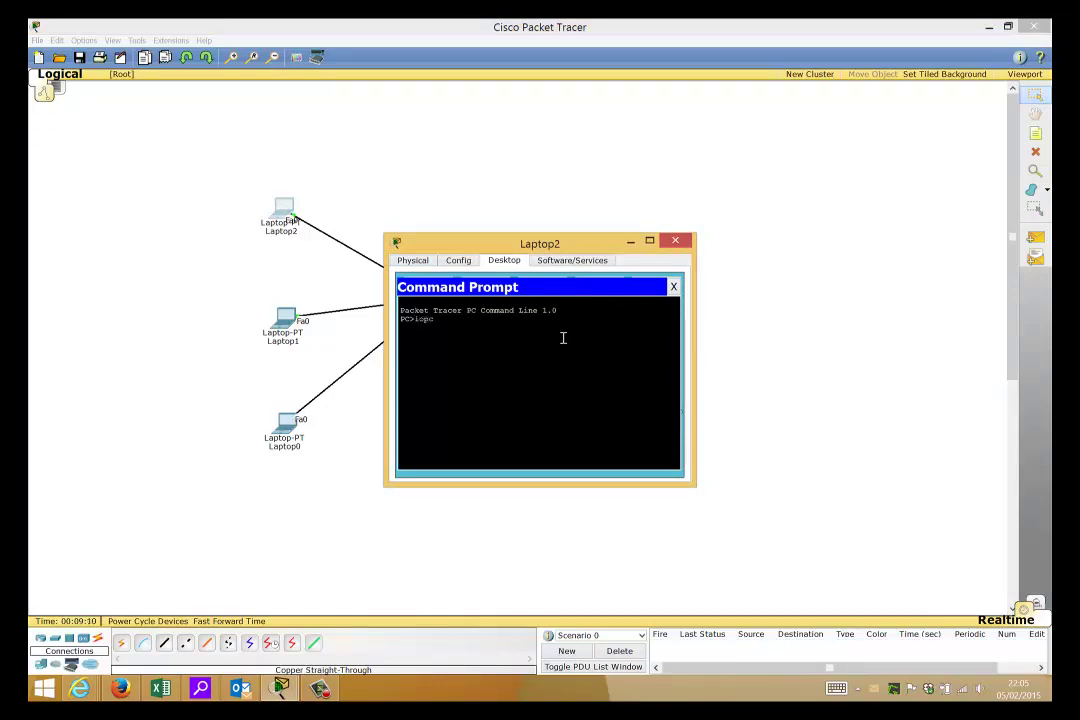
pyautogui.press('BackSpace')
pyautogui.press('BackSpace')
pyautogui.press('BackSpace')
pyautogui.write('pconfig /renew')
pyautogui.press('Return')
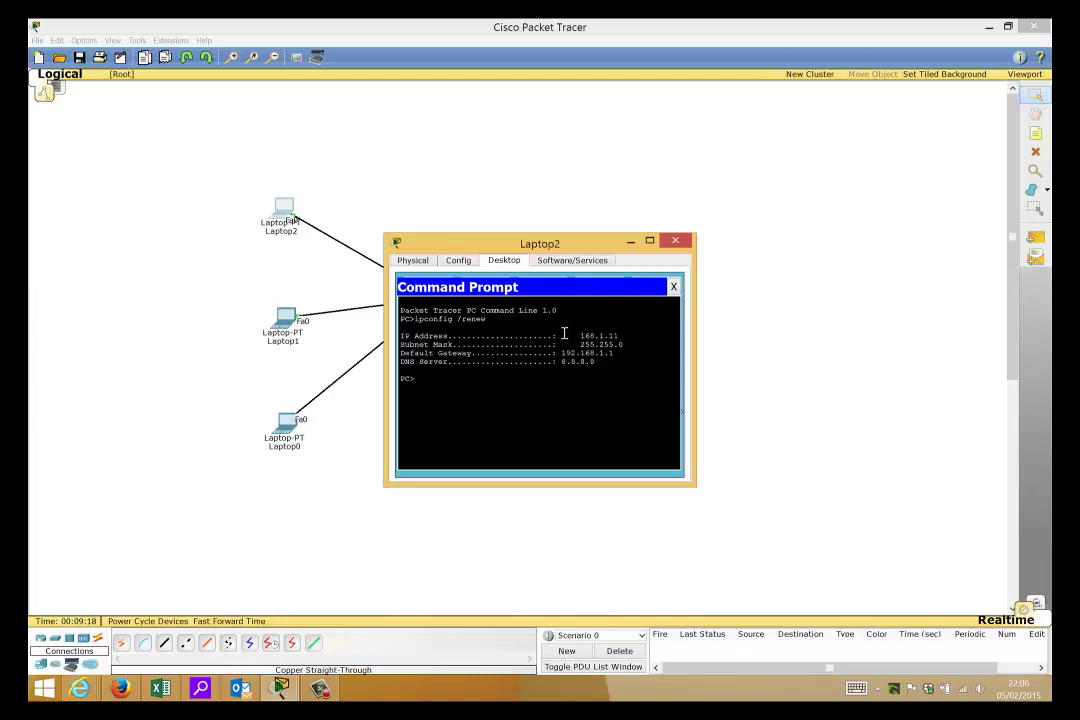
pyautogui.moveTo(564, 333); pyautogui.dragTo(621, 336)
pyautogui.moveTo(621, 336)
pyautogui.mouseDown()
pyautogui.moveTo(615, 349)
pyautogui.moveTo(622, 335)
pyautogui.mouseUp()
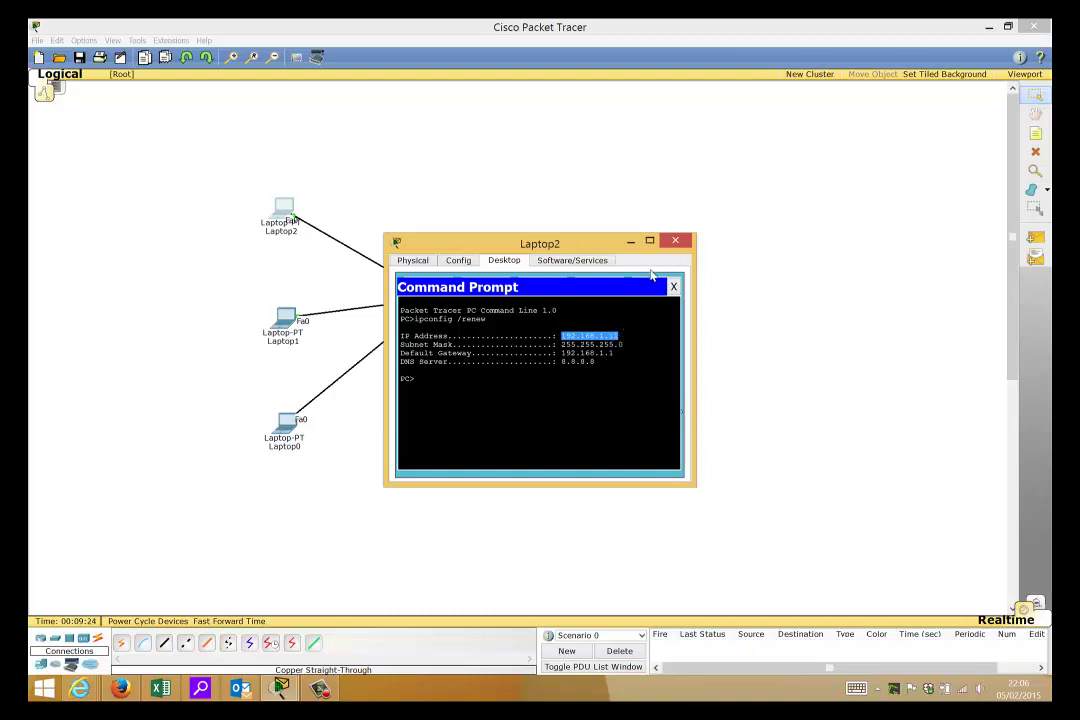
pyautogui.click(681, 241)
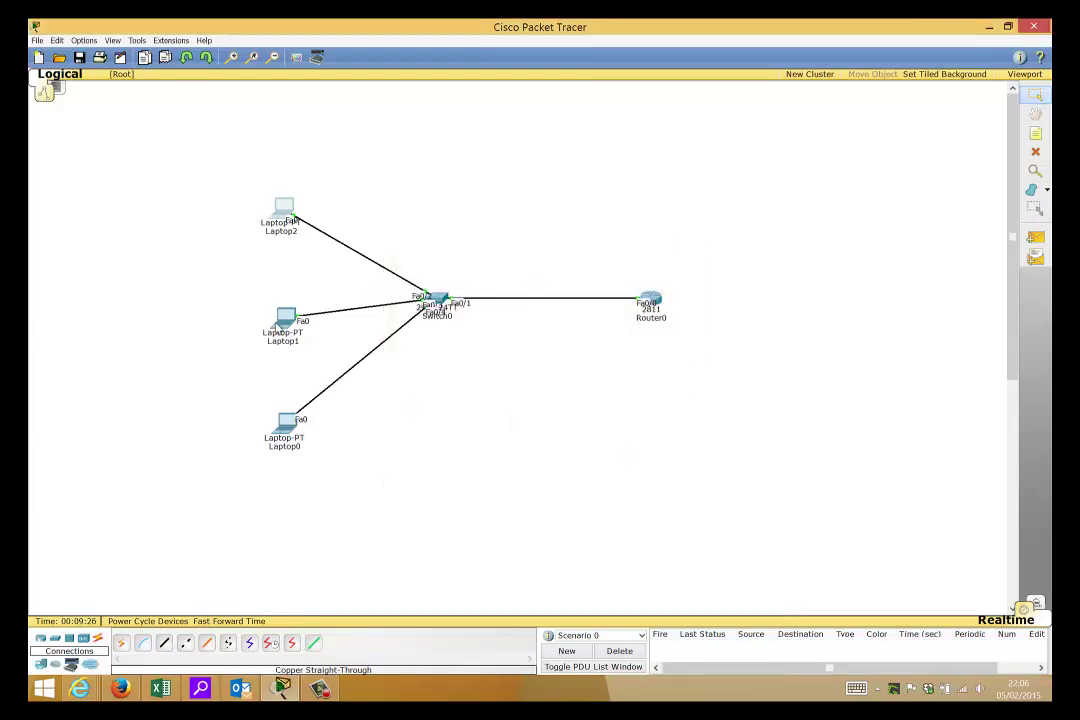
# - Renew Laptop1's address with ipconfig /renew, getting 192.168.1.12 with gateway 192.168.1.1
pyautogui.click(285, 318)
pyautogui.click(428, 298)
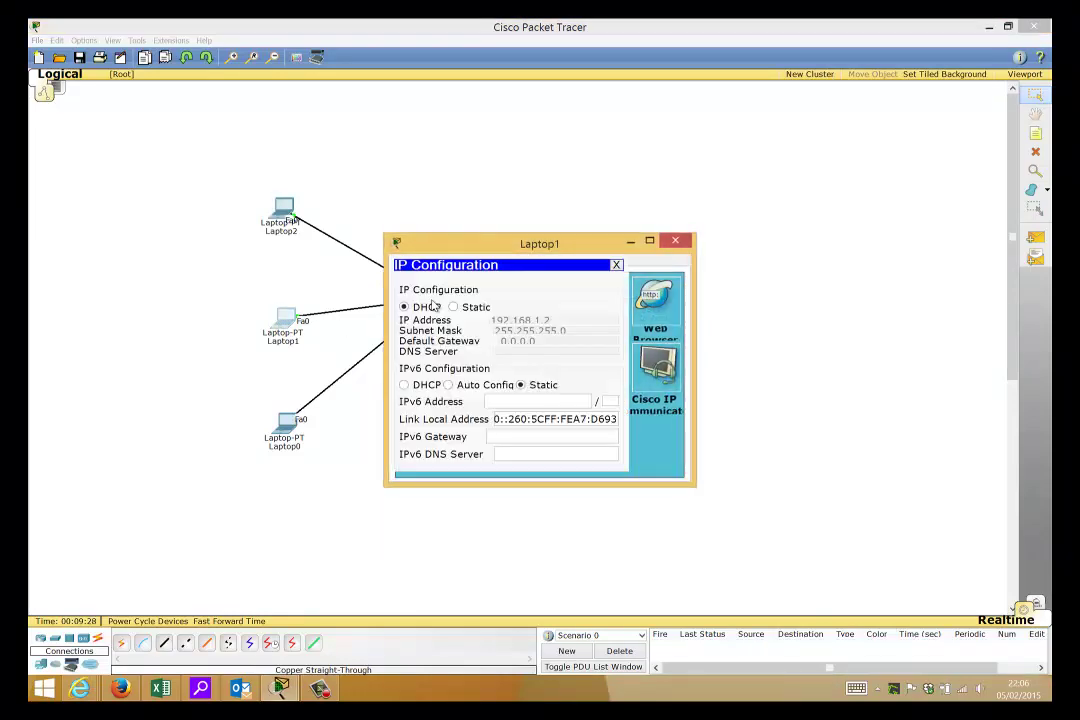
pyautogui.click(616, 265)
pyautogui.click(598, 302)
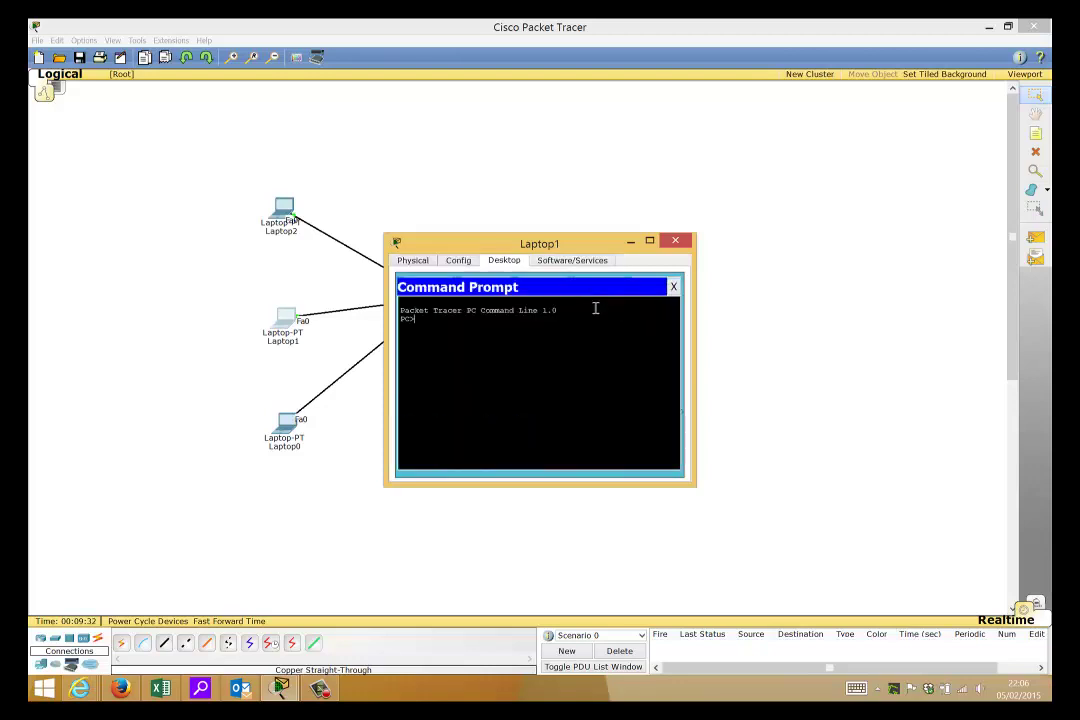
pyautogui.write('ipconfig /renew')
pyautogui.click(675, 240)
# - On Laptop0, run ipconfig /renew and ping 192.168.1.1, getting 4 of 4 replies
pyautogui.click(288, 425)
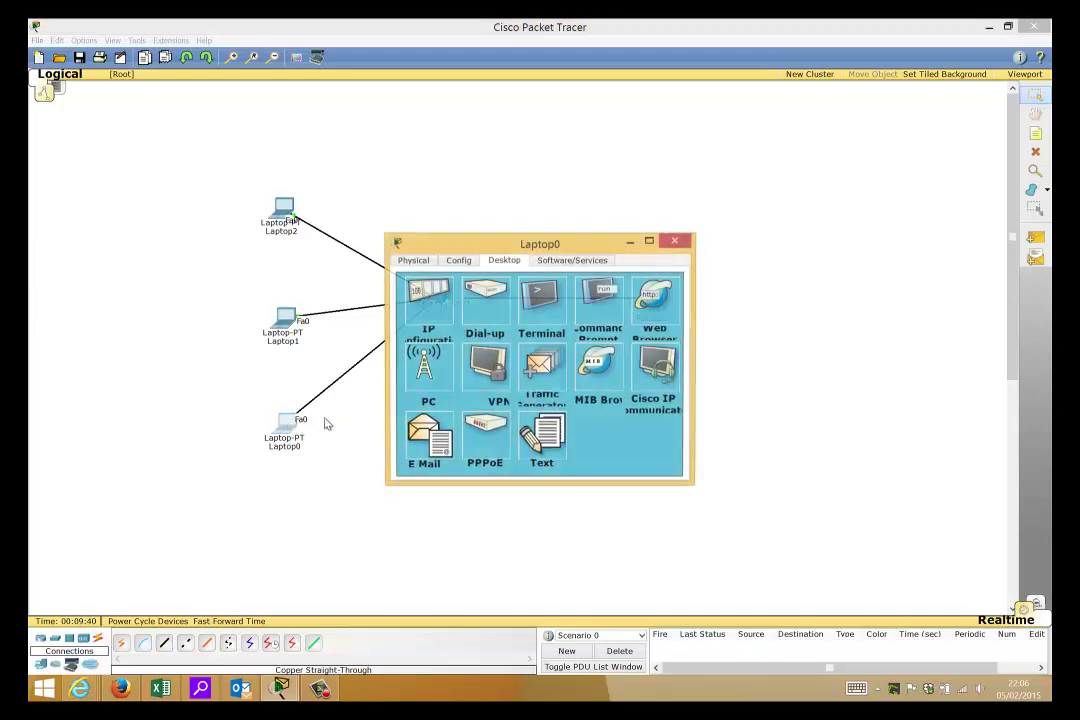
pyautogui.click(578, 297)
pyautogui.write('ip')
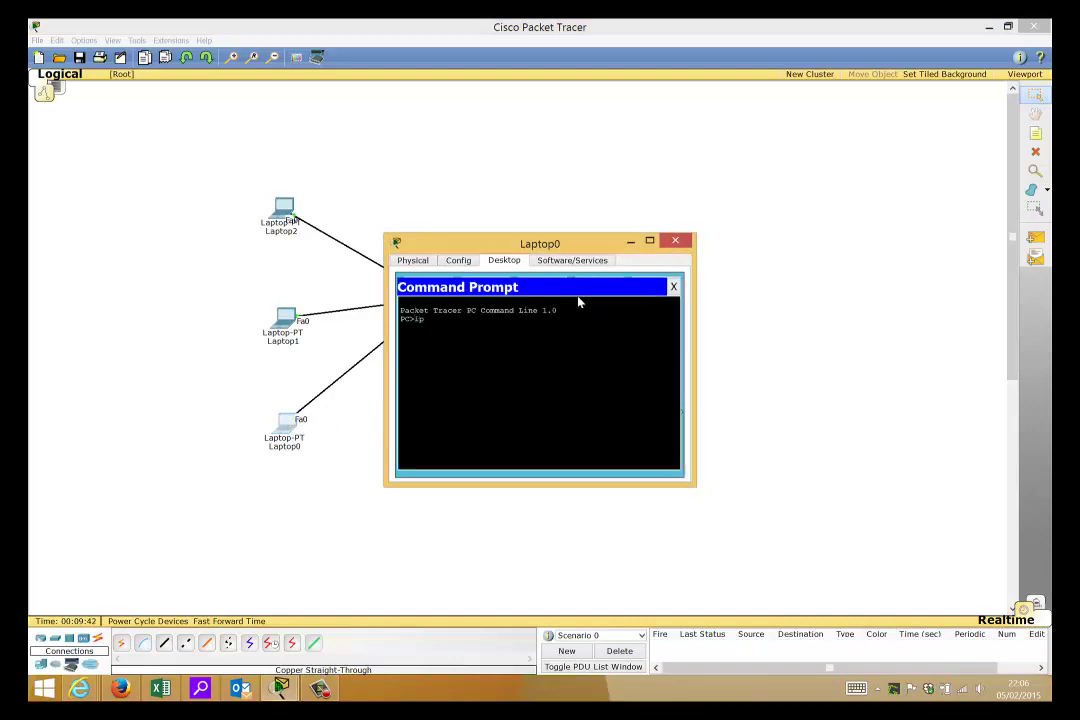
pyautogui.write('config /renew')
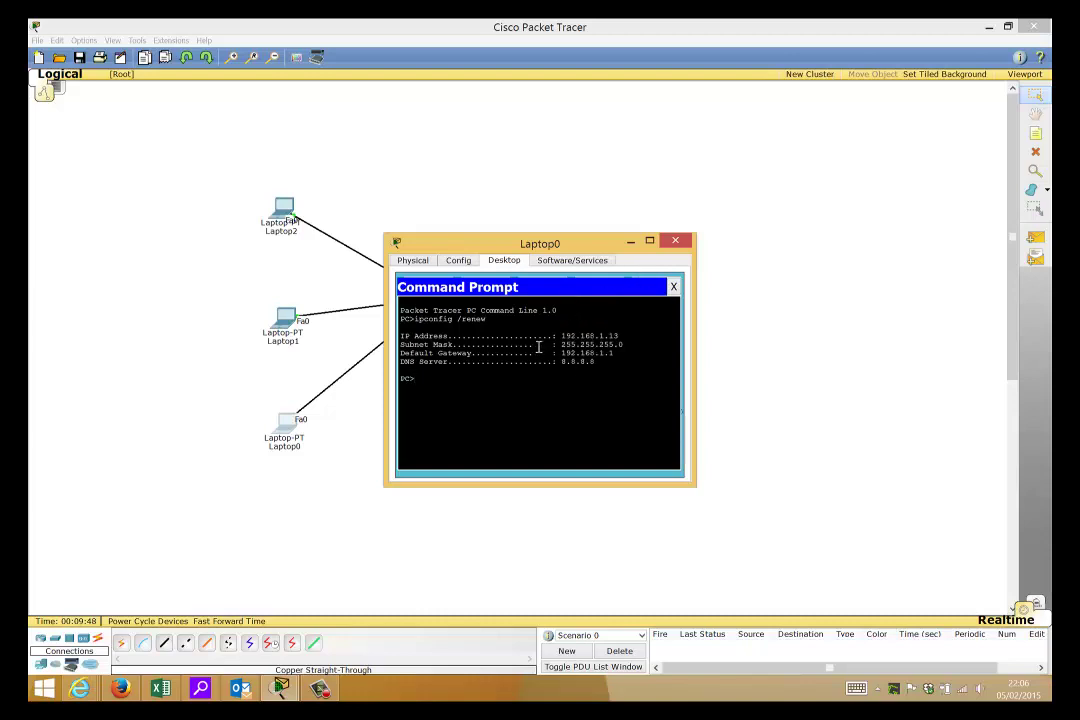
pyautogui.write('ng 192.168.1.1')
pyautogui.press('Return')
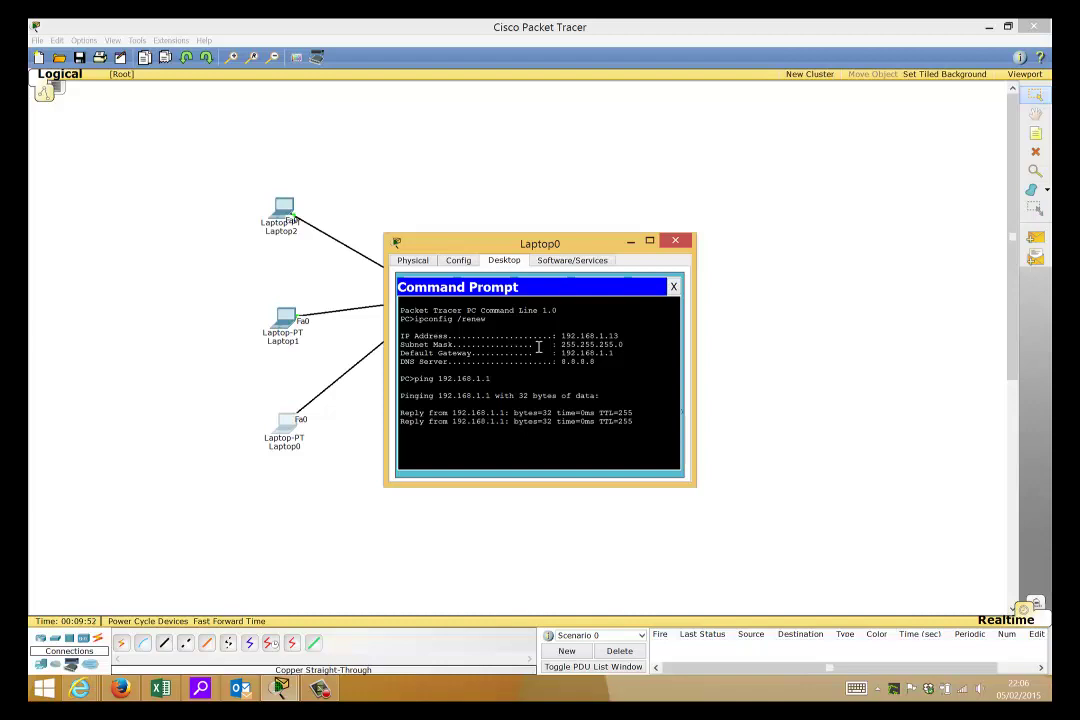
pyautogui.click(676, 243)
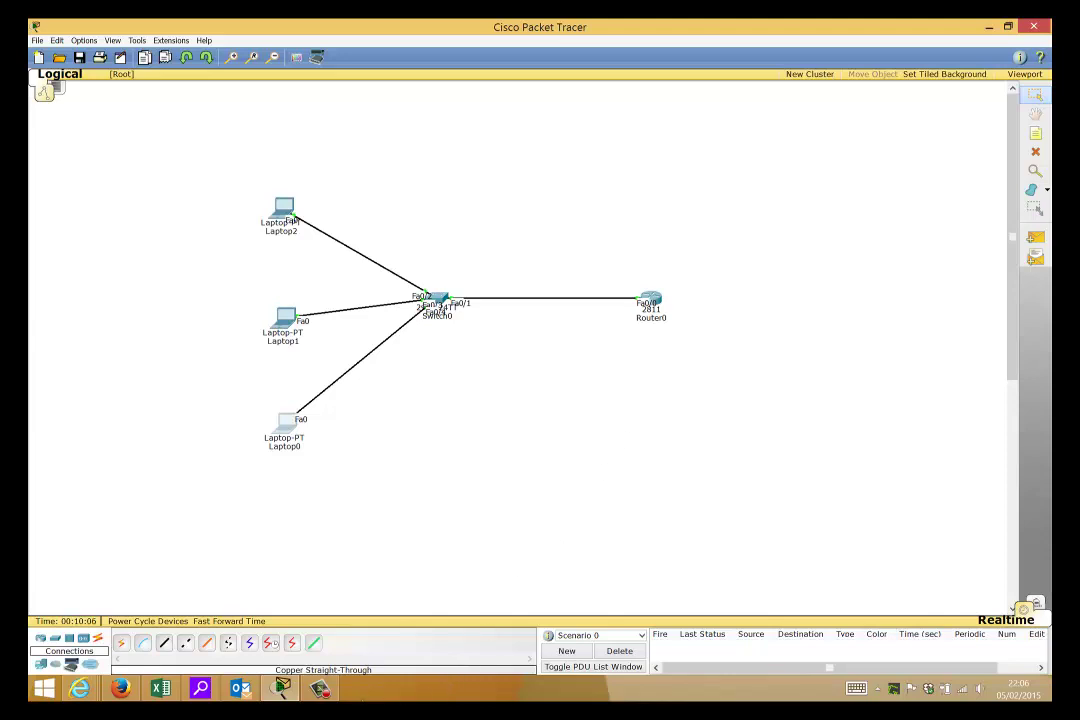
pyautogui.moveTo(320, 689)
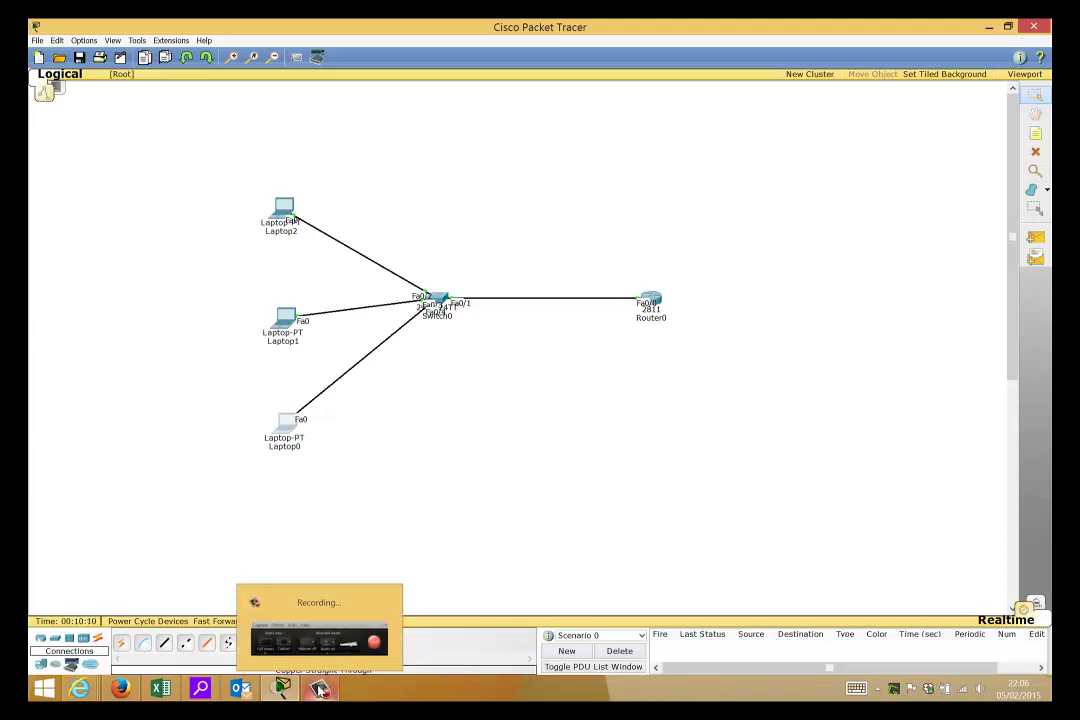
pyautogui.click(320, 689)
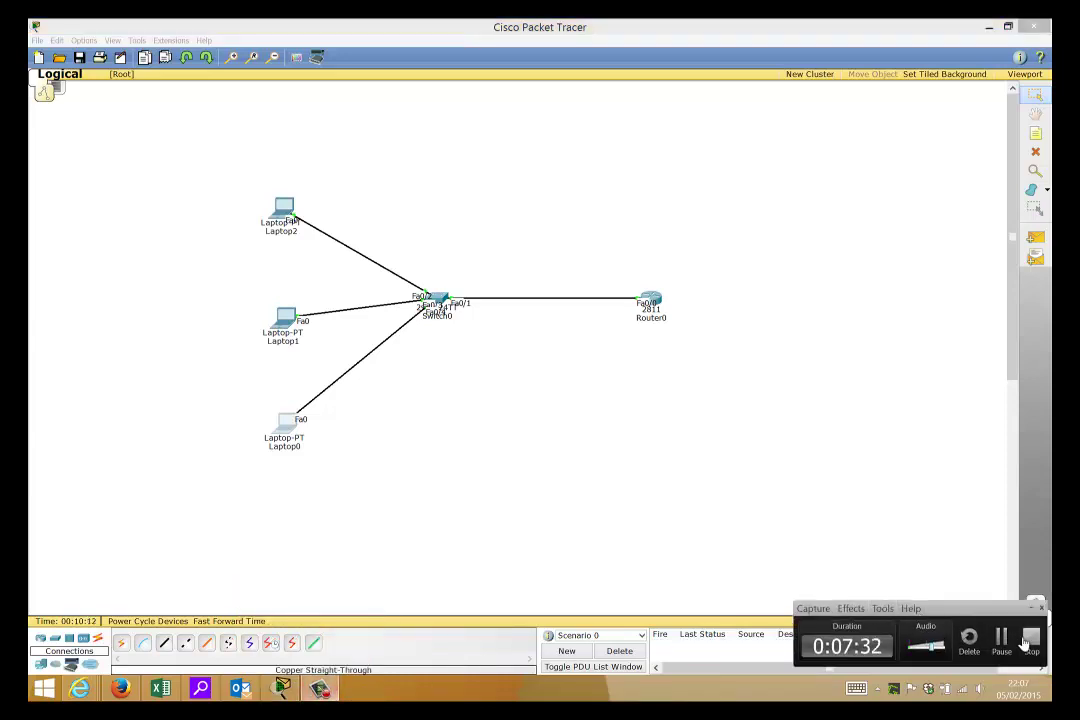